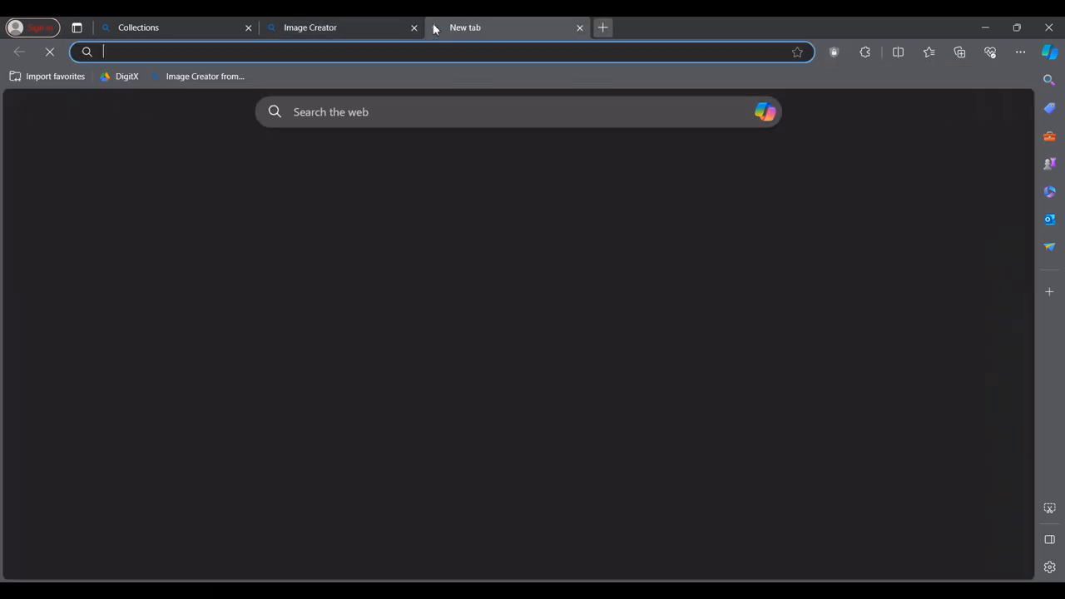
Step: Open recraft.ai, log in with the Google account and create a new project
type("recraft.ai")
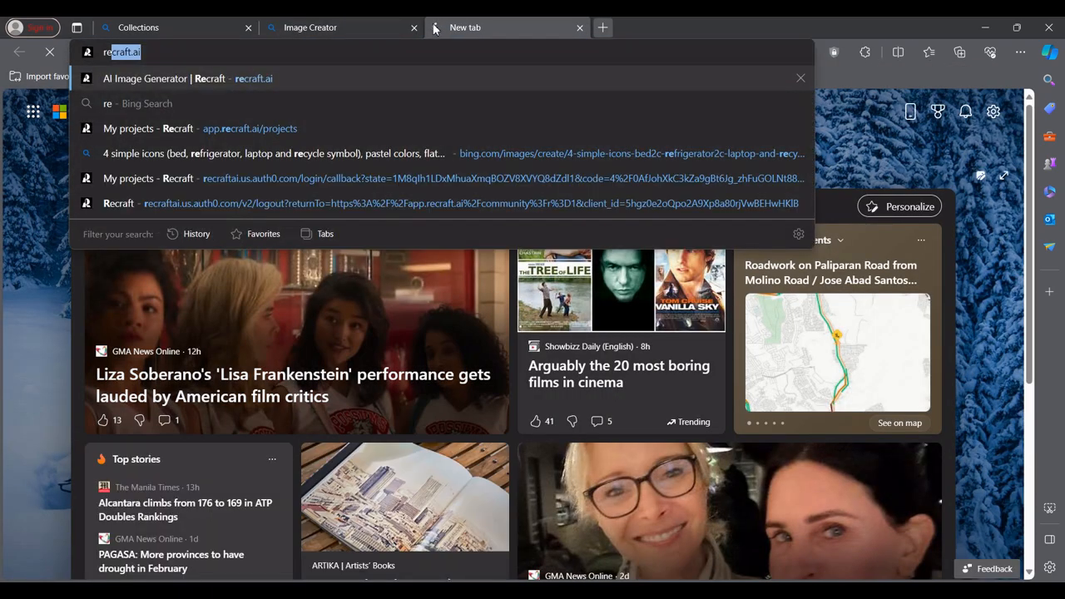
left_click(449, 78)
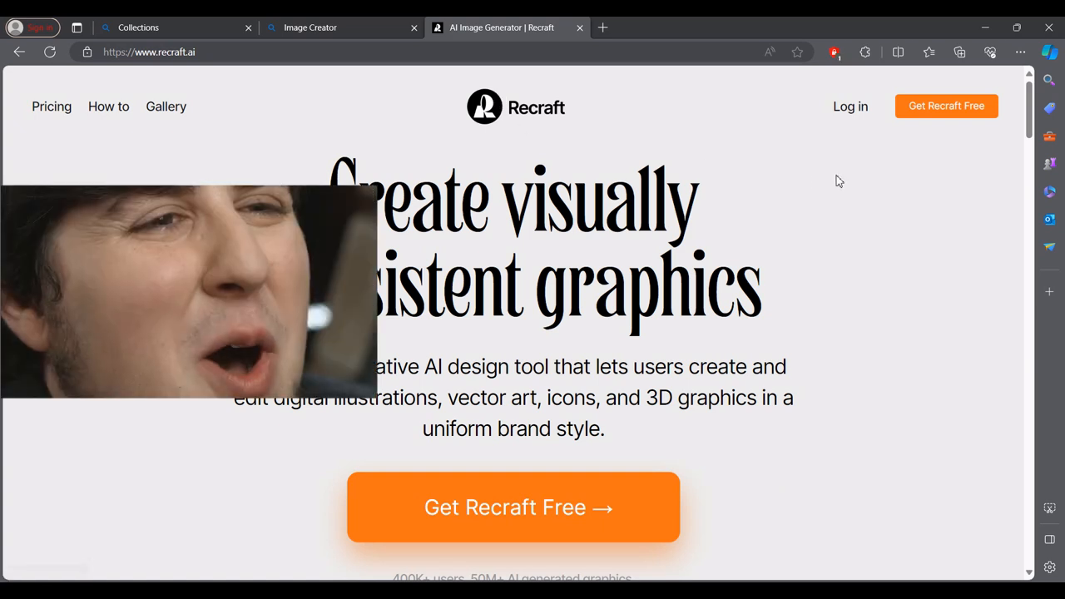
left_click(848, 113)
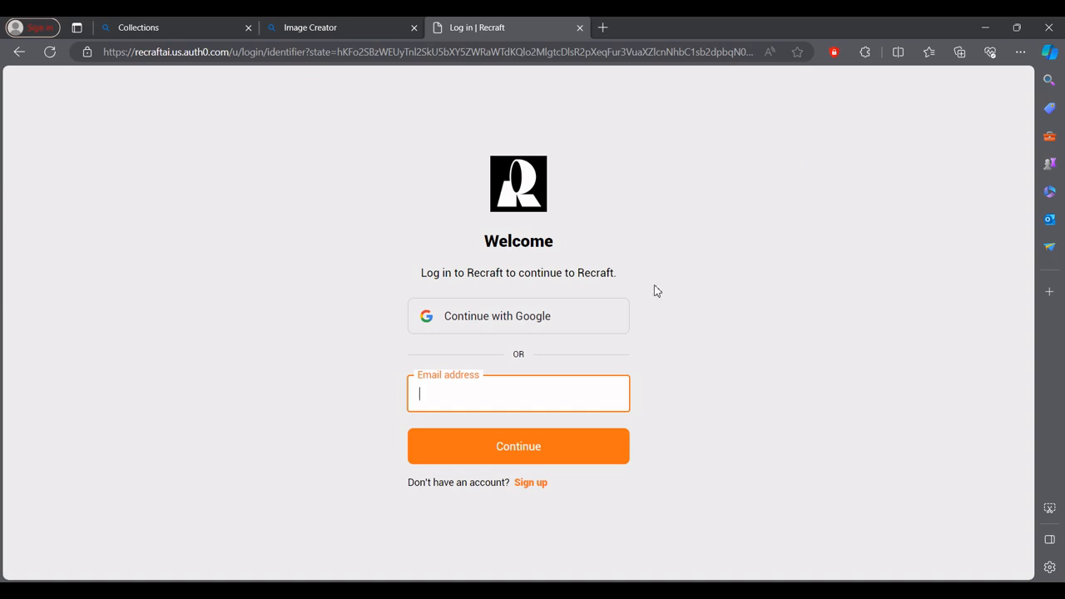
left_click(587, 327)
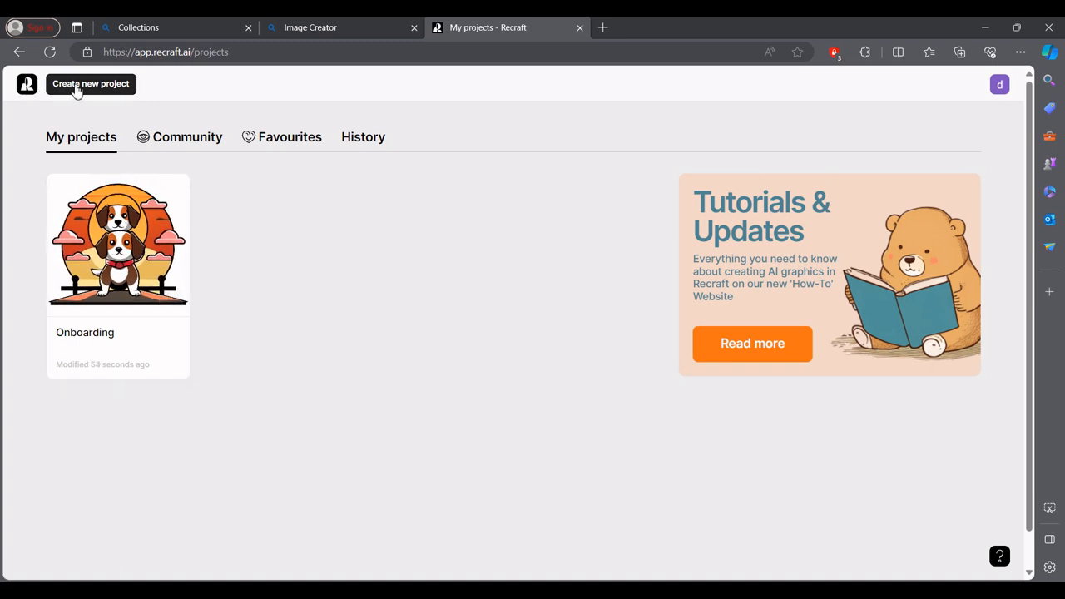
left_click(75, 90)
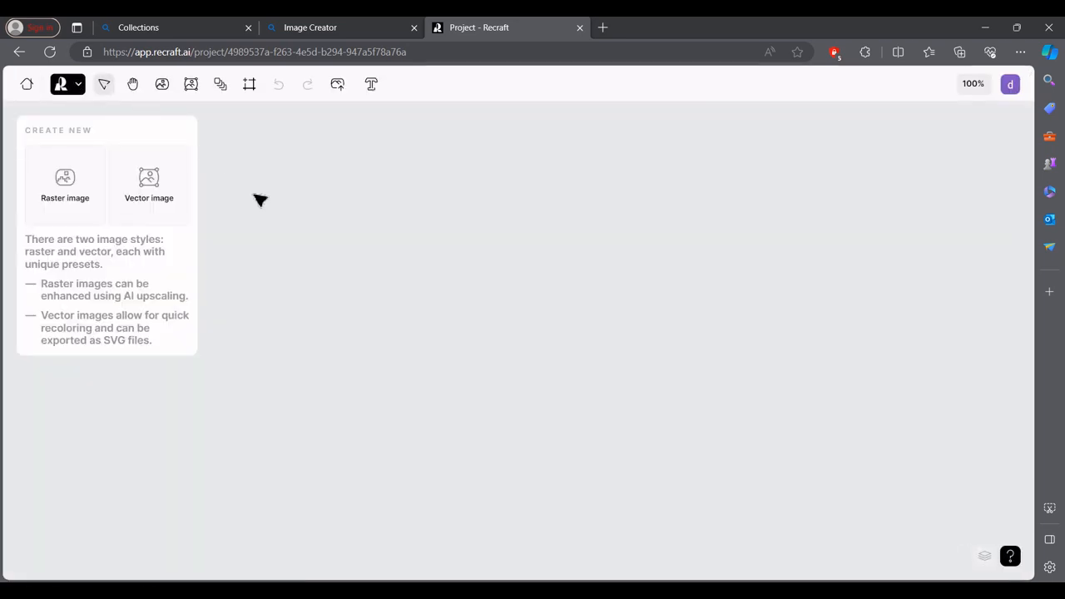
Step: Download the USA flag chihuahua silhouette from the open Image Creator page and return to the Recraft project
left_click(335, 27)
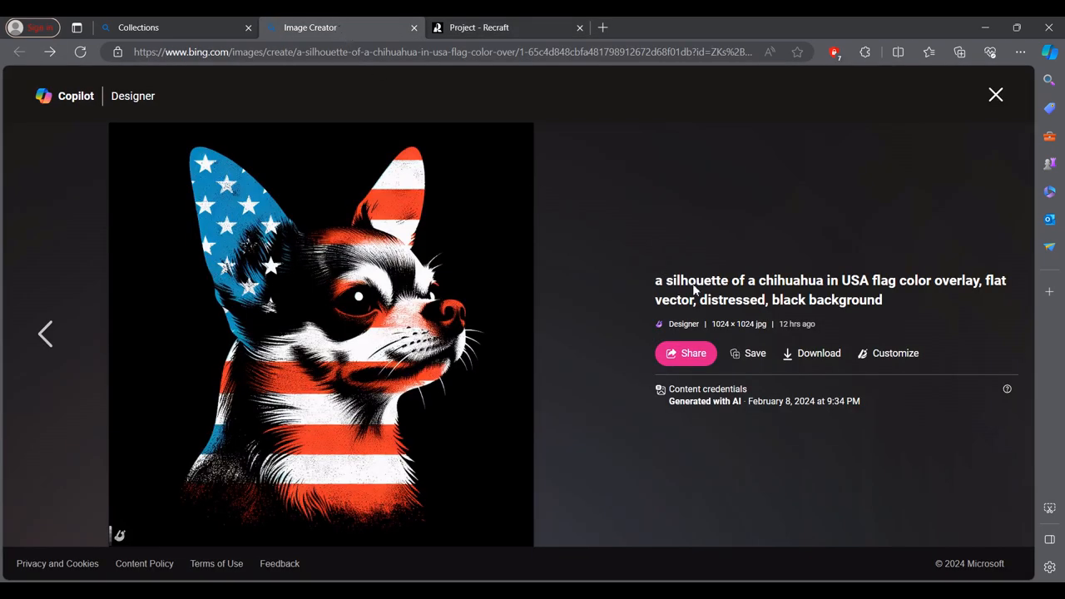
left_click(824, 354)
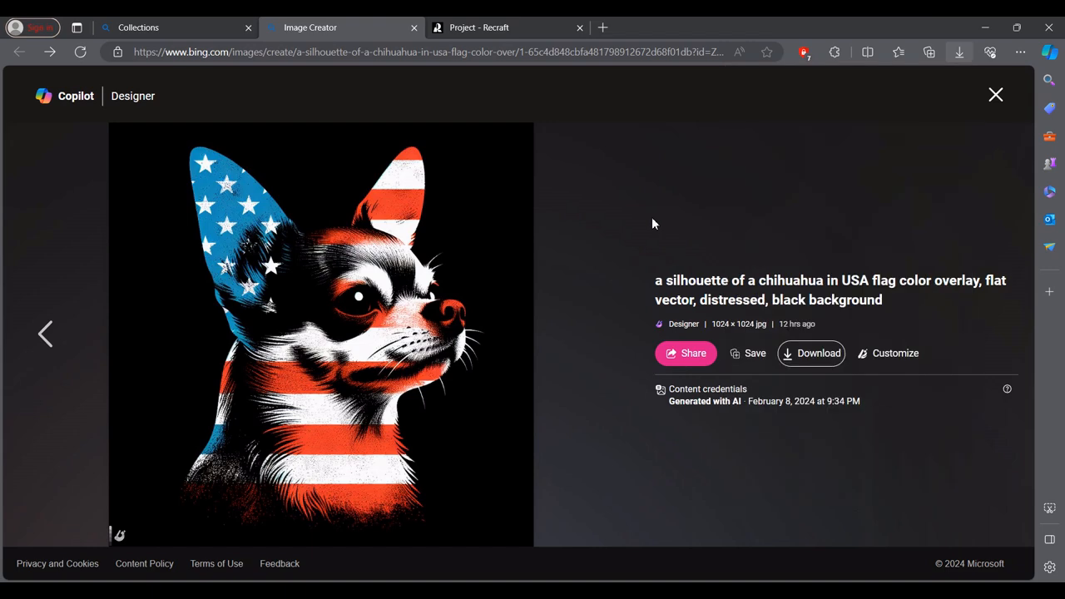
left_click(523, 30)
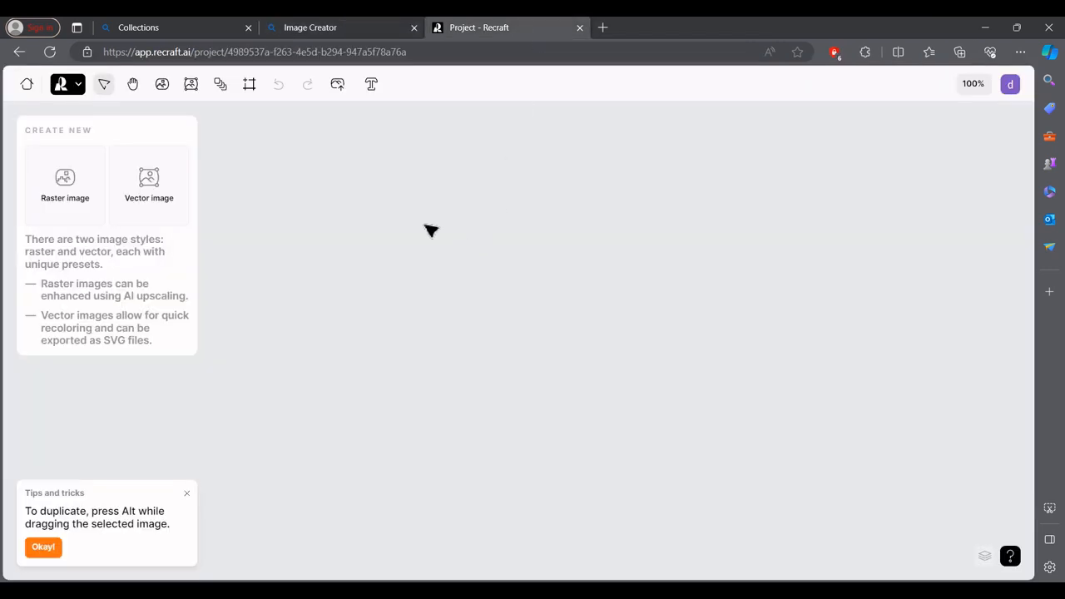
Step: Create a vector image and add a custom My Vector art style from the downloaded chihuahua image
left_click(154, 193)
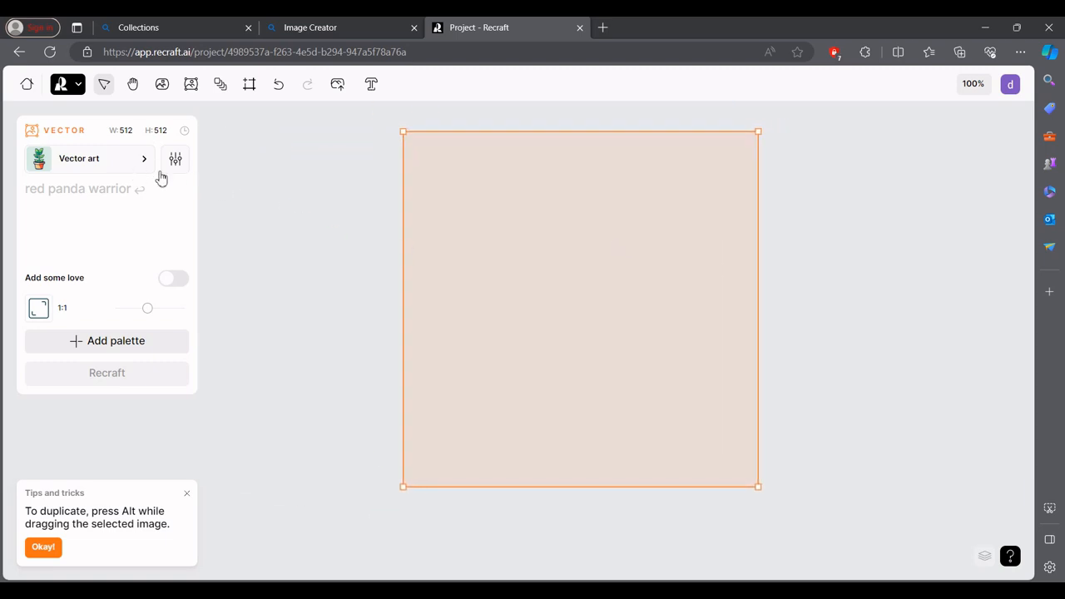
left_click(136, 165)
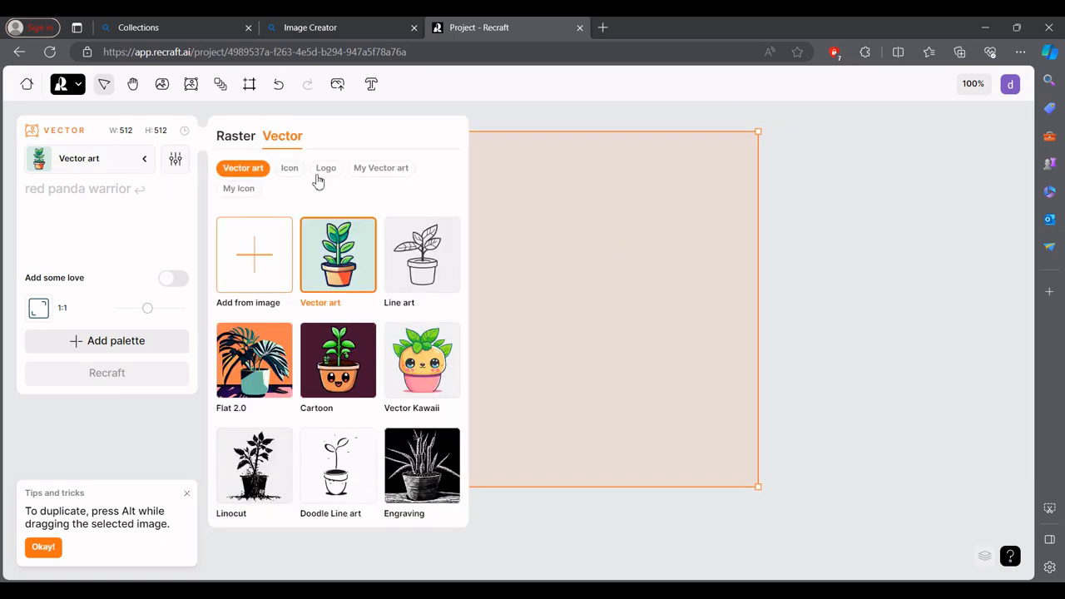
left_click(389, 168)
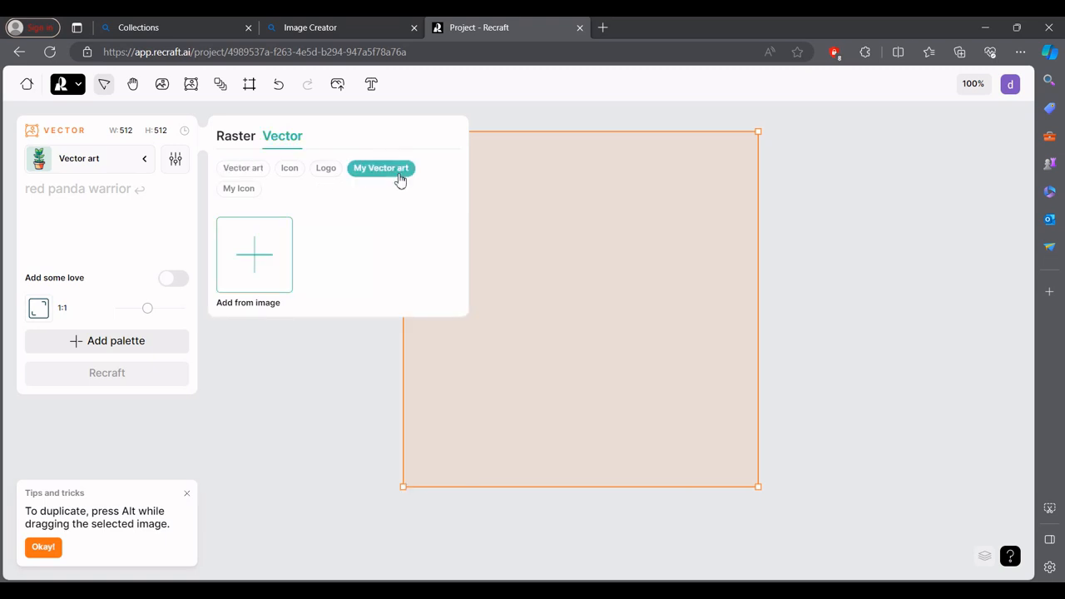
left_click(265, 256)
left_click(451, 380)
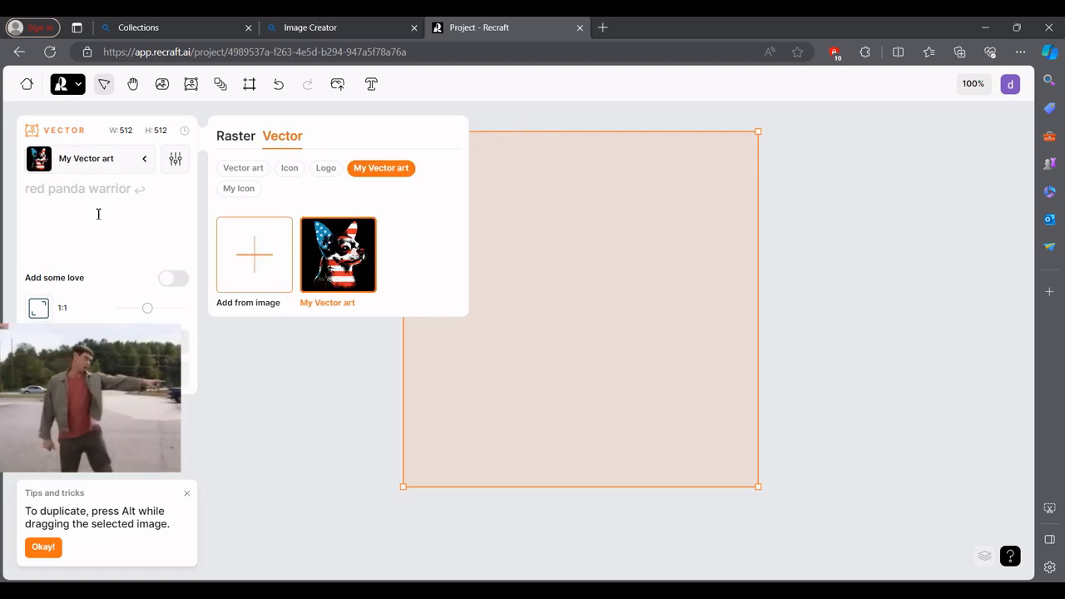
left_click(97, 213)
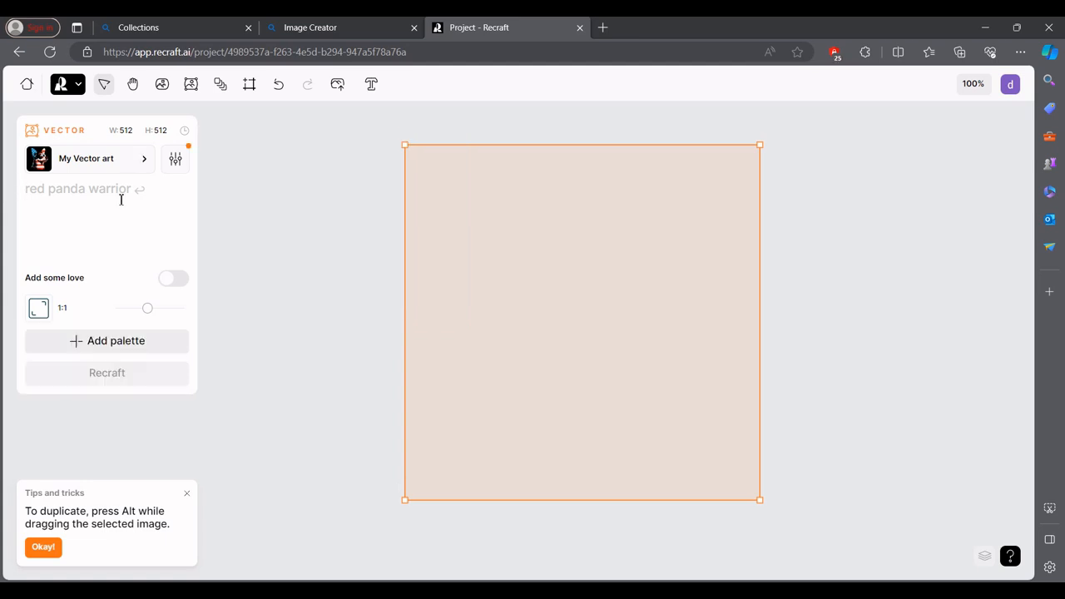
Step: Add the Level of detail setting for the vector image and set it to High
left_click(175, 160)
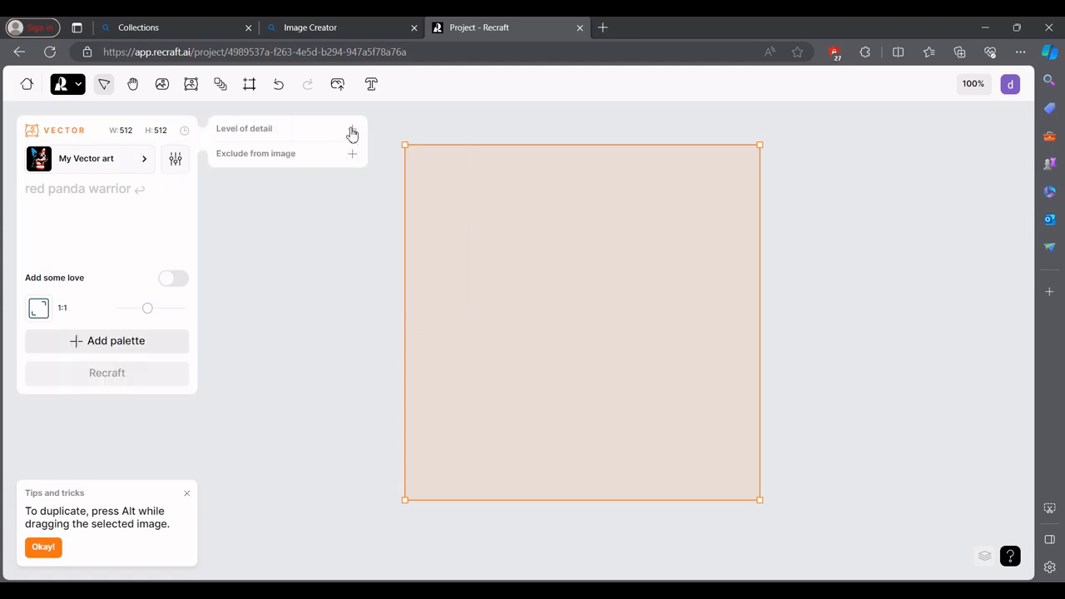
left_click(352, 131)
left_click(341, 165)
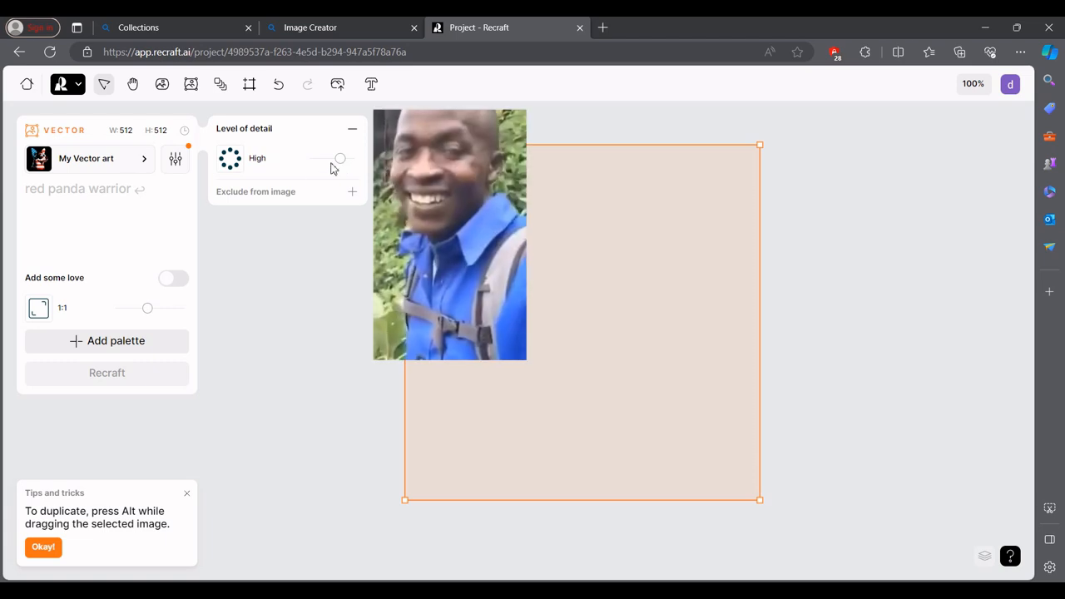
Step: Generate the vector image from the prompt "bulldog portrait in USA flag color overlay, black background"
left_click(128, 239)
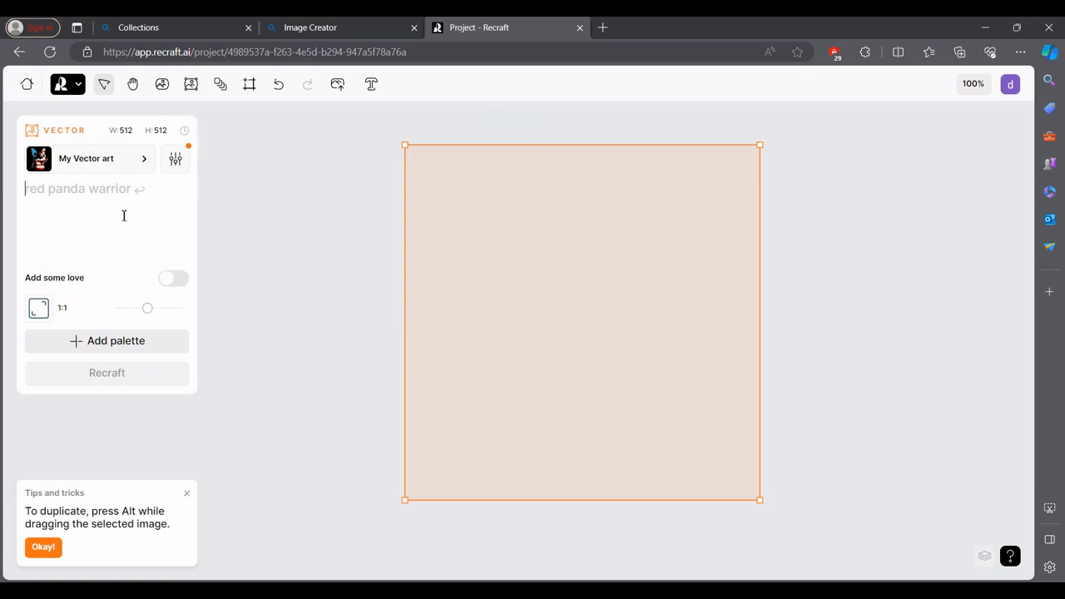
type("bulldog portrait in USA")
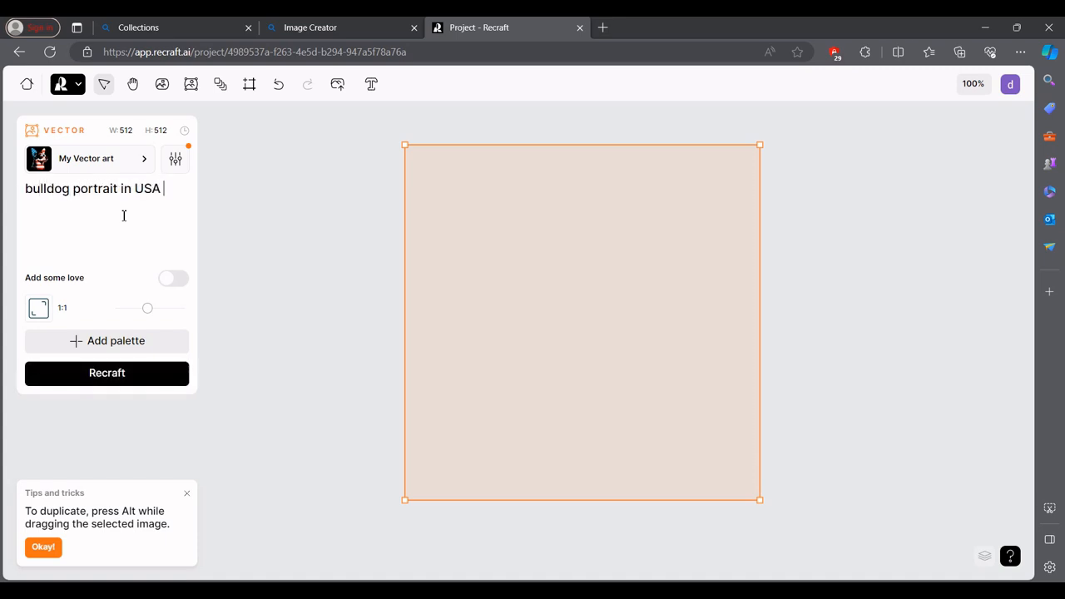
type(" overlay, black background")
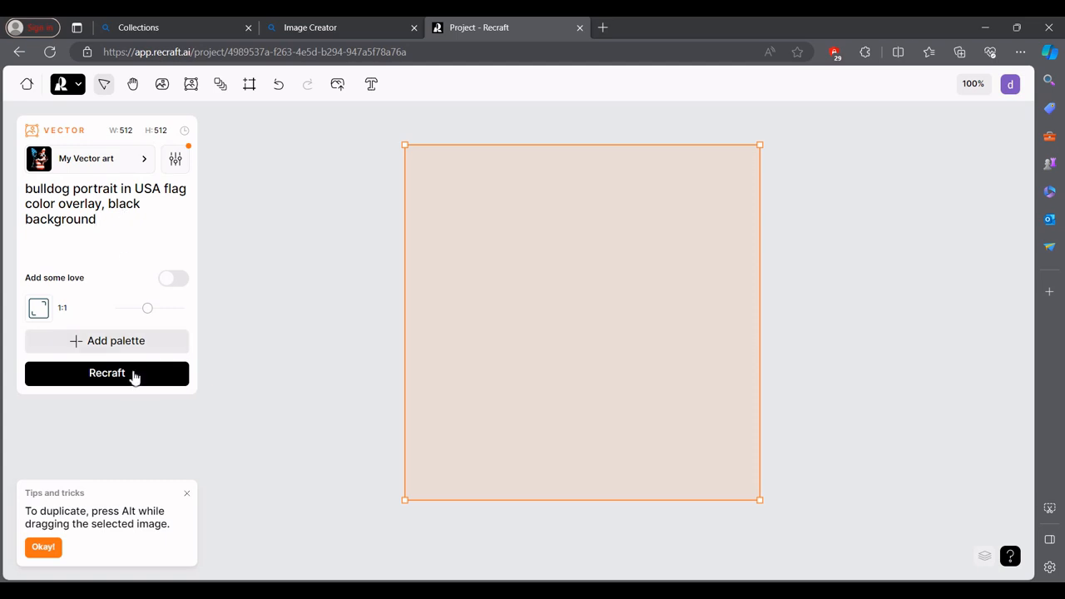
left_click(134, 375)
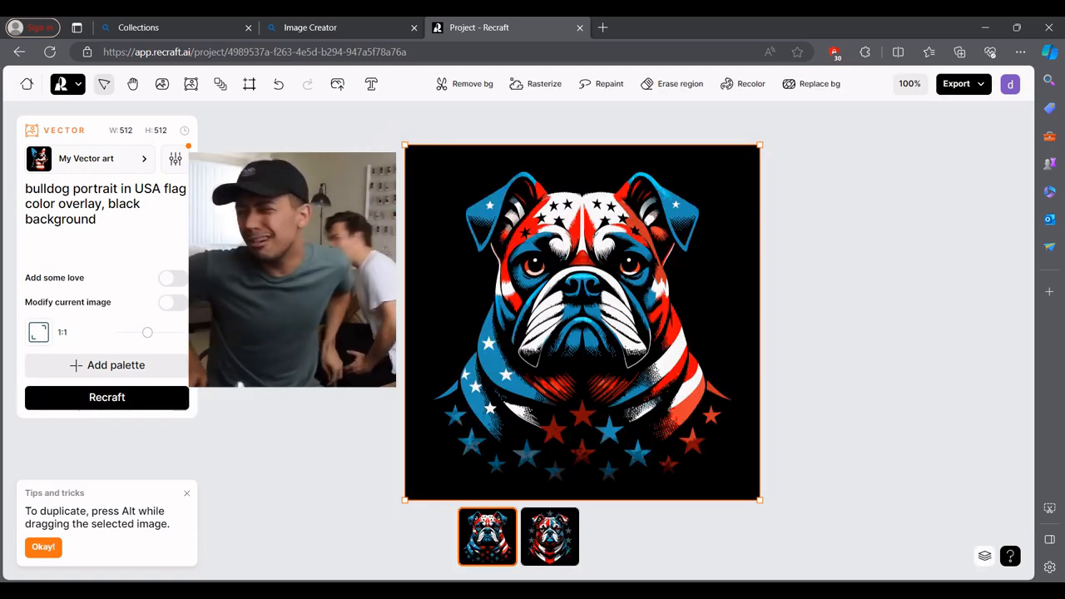
Step: Compare the two generated bulldog variants, return to the first one and deselect the image
left_click(539, 538)
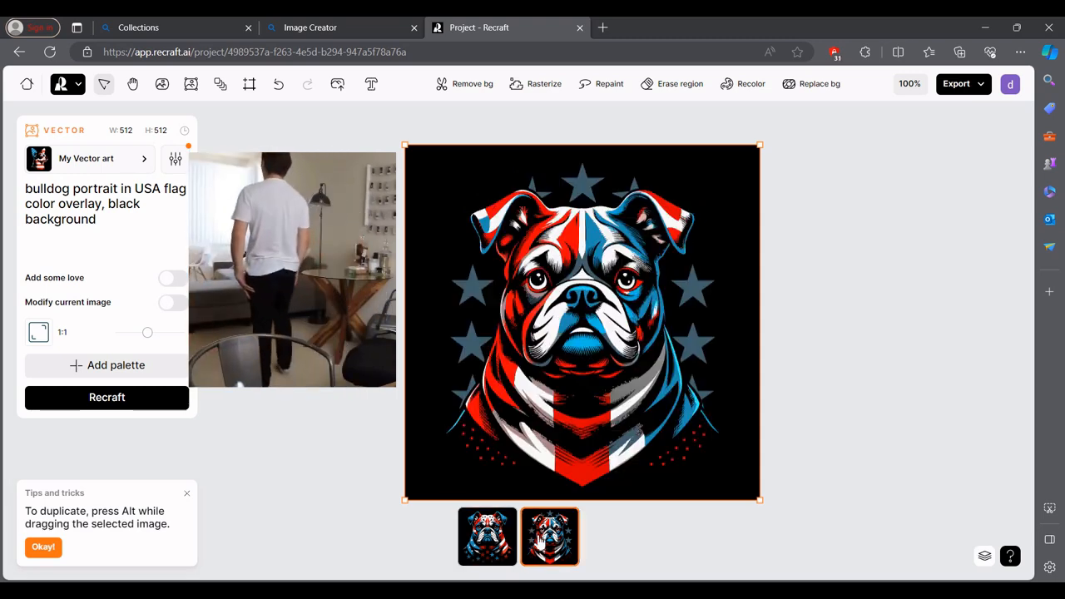
left_click(504, 545)
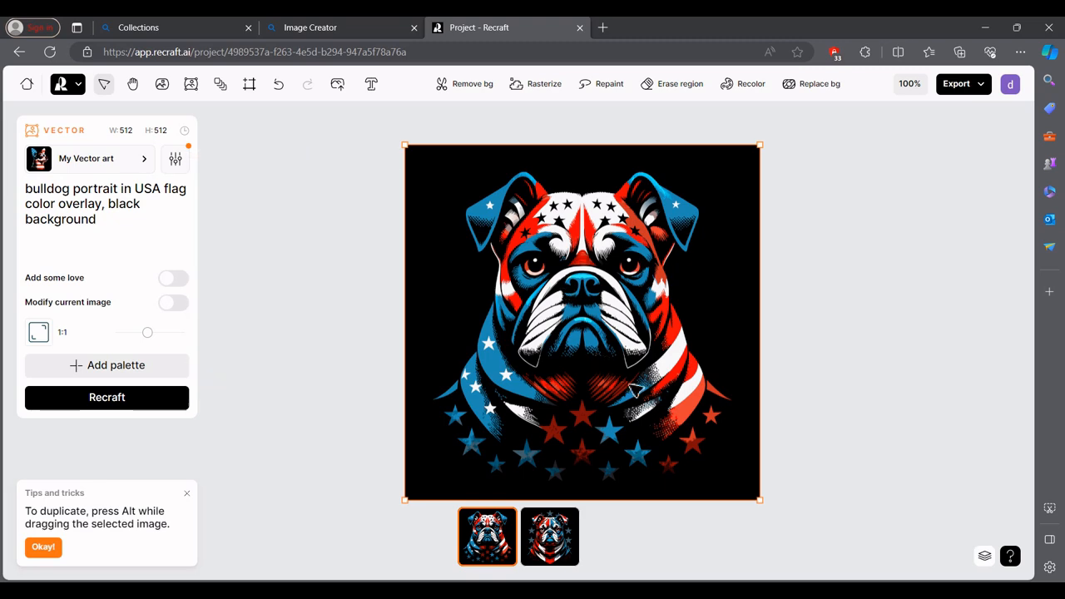
left_click(122, 398)
left_click(690, 266)
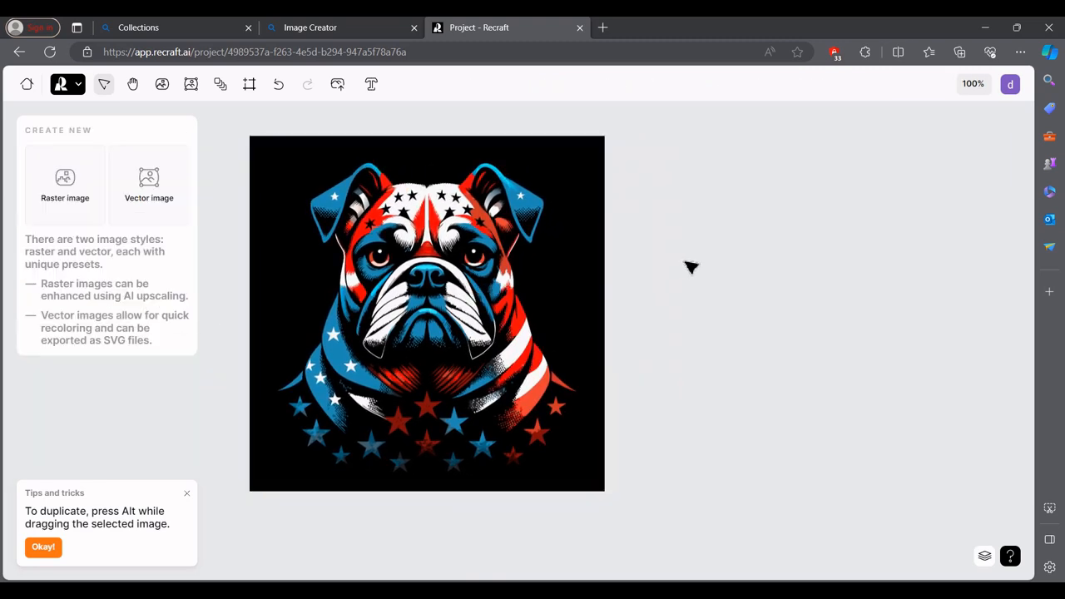
Step: Duplicate the bulldog image beside the original and regenerate the copy with the same prompt and style
left_click(371, 262)
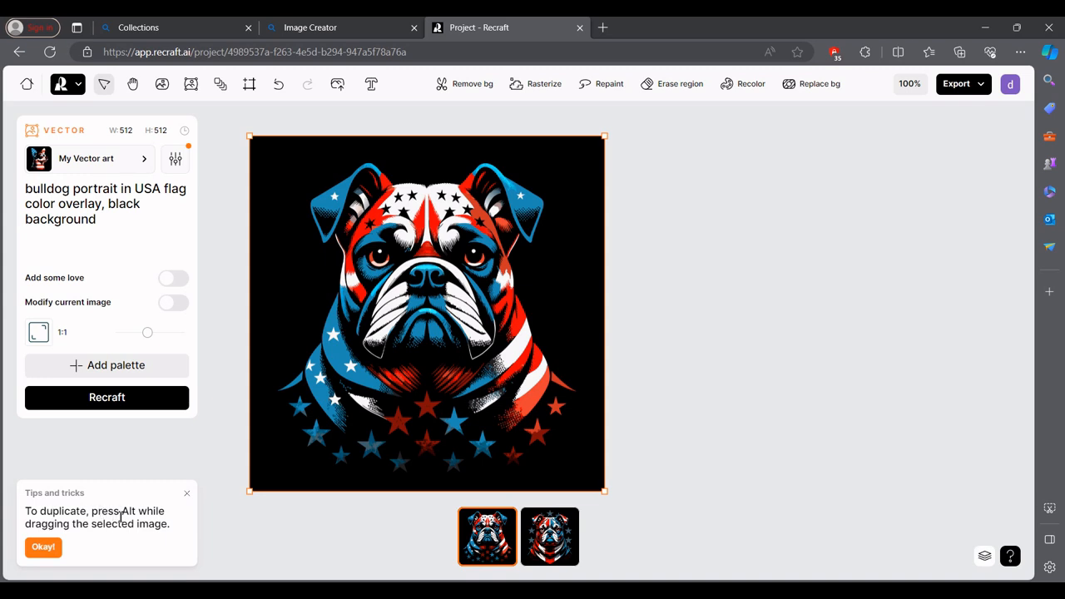
left_click_drag(426, 319, 802, 313)
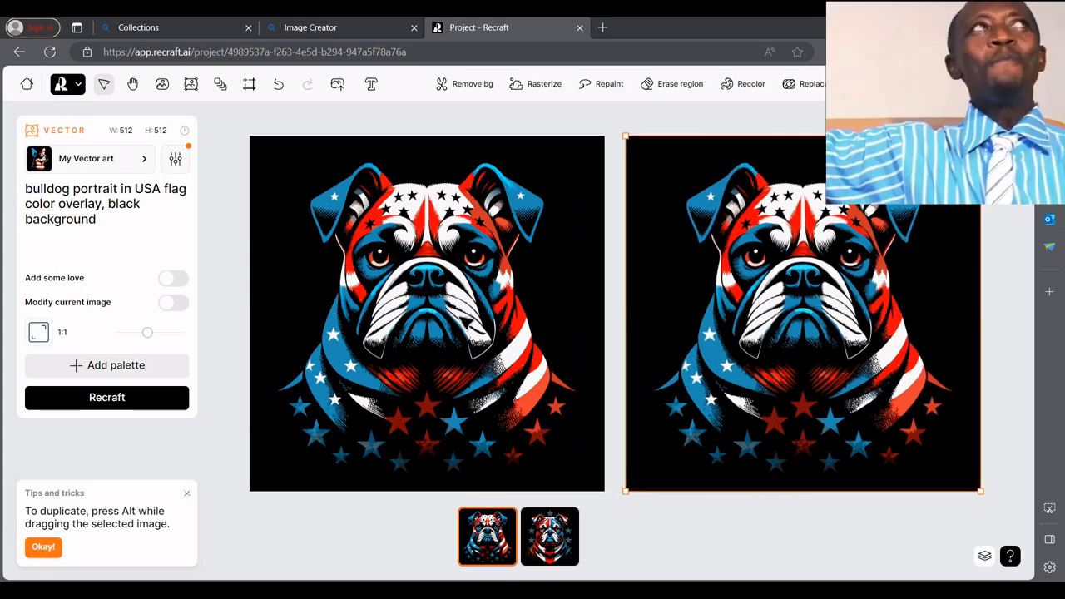
left_click(142, 400)
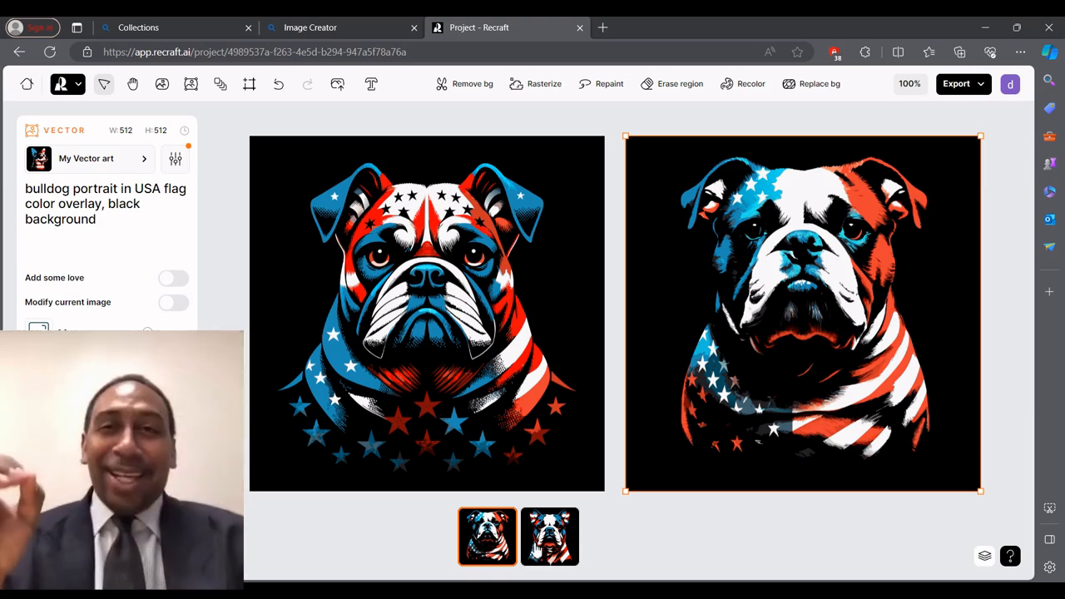
Step: Compare the regenerated copy's two variants, keep the first one and export it as SVG
left_click(533, 549)
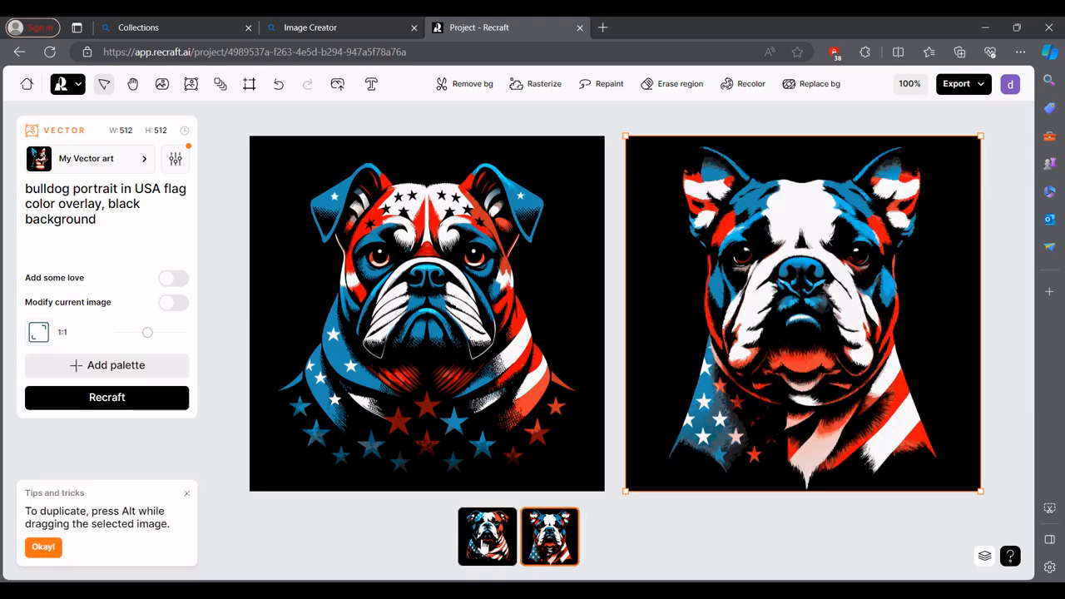
left_click(485, 545)
left_click(540, 546)
left_click(491, 542)
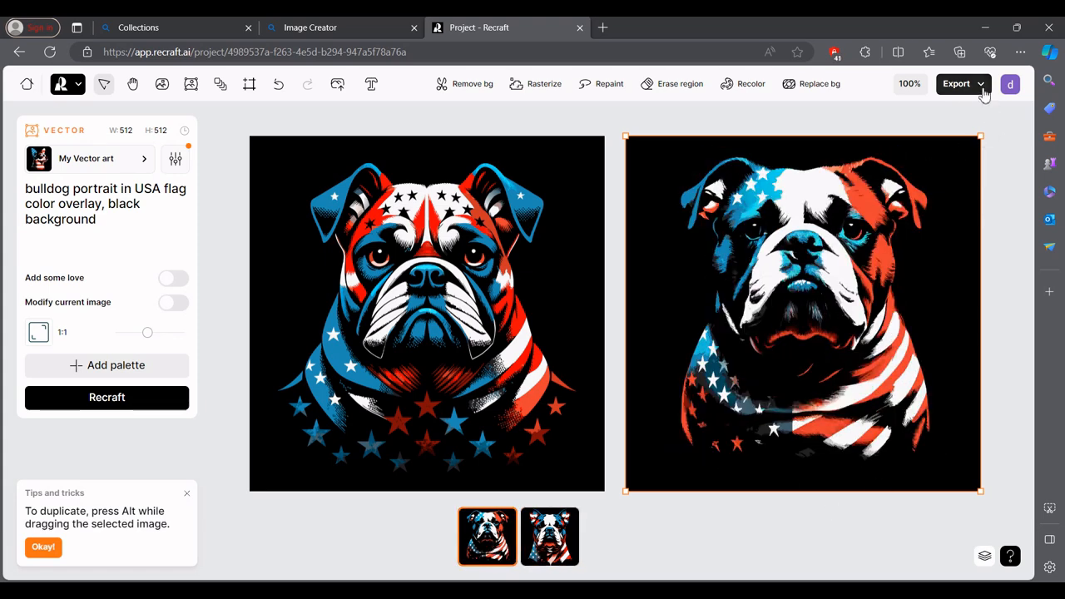
left_click(982, 86)
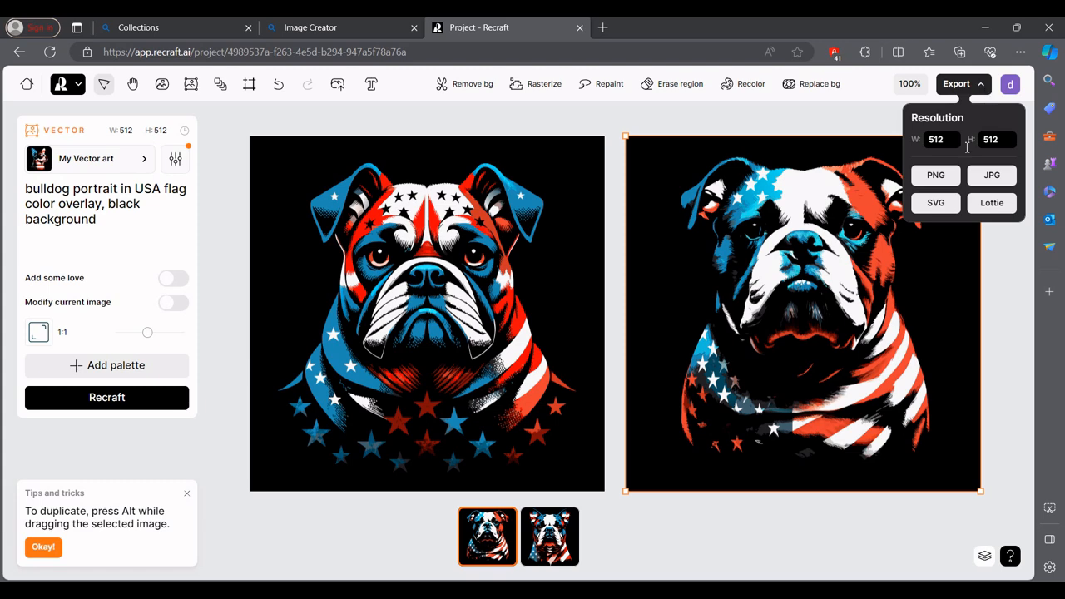
left_click(935, 203)
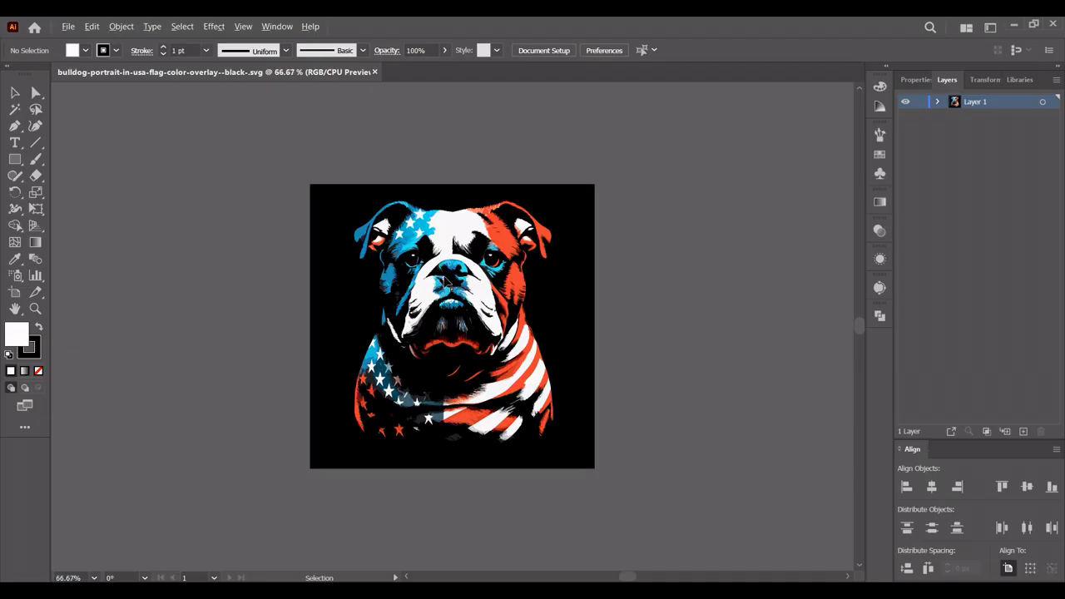
Step: In Illustrator, try moving the bulldog's white face path away from the artwork, and undo the move
key("ctrl+plus")
key("ctrl+plus")
key("ctrl+plus")
left_click(434, 171)
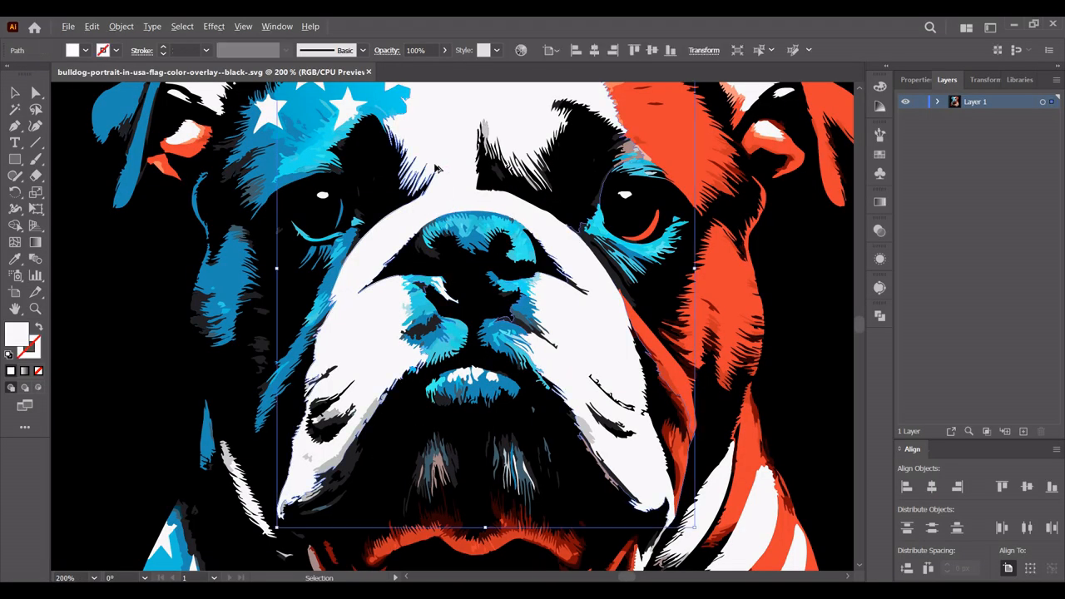
key("ctrl+minus")
key("ctrl+minus")
left_click_drag(442, 173, 258, 210)
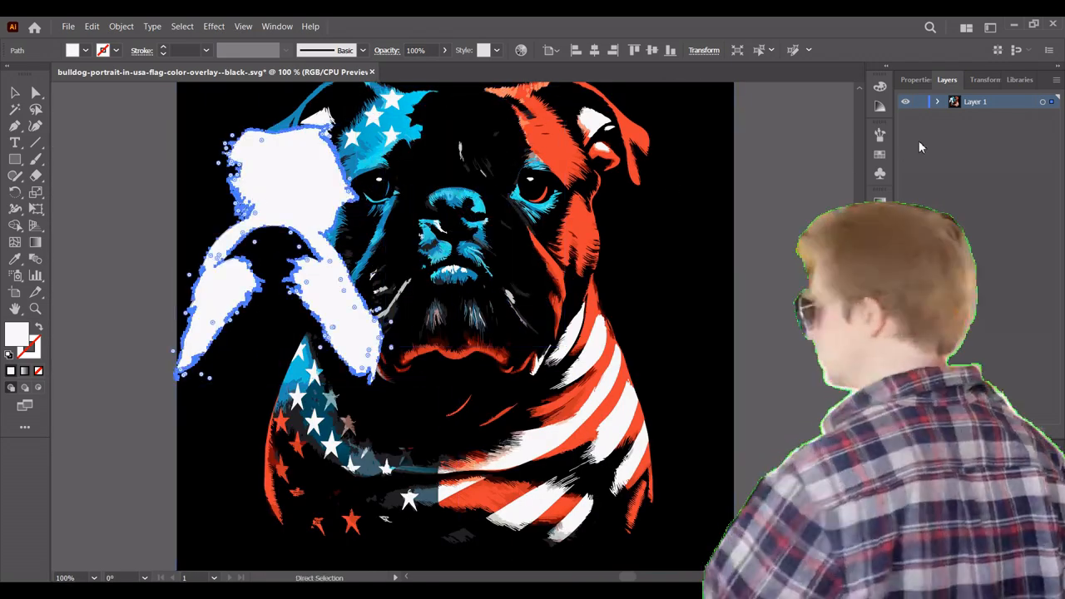
key("ctrl+z")
Step: Expand Layer 1 to list its paths and move the black background square off the artboard beside the bulldog
left_click(937, 101)
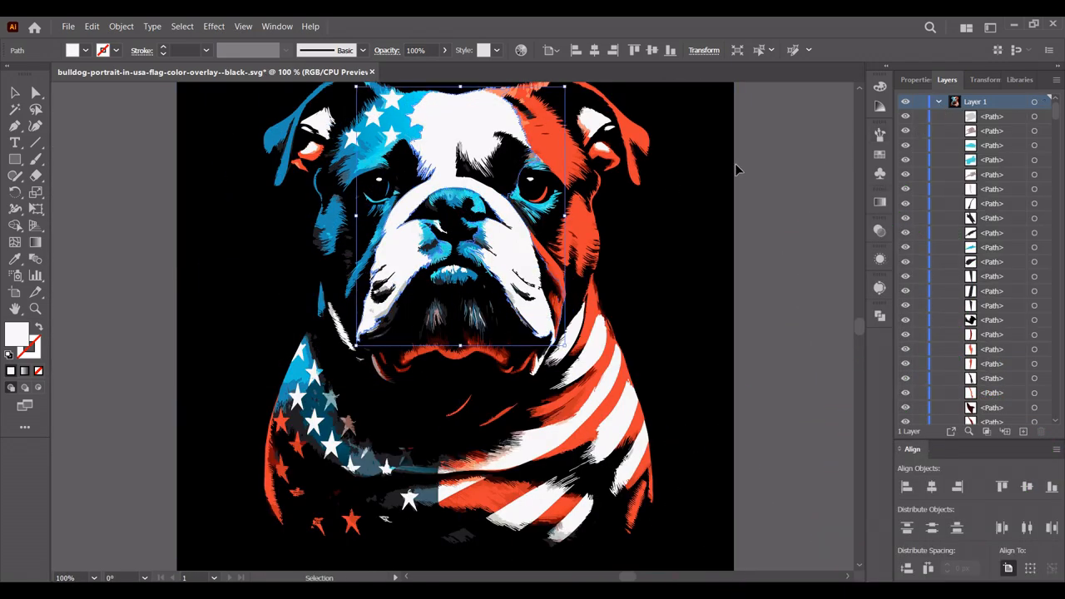
left_click(735, 169)
left_click(711, 186)
scroll(708, 182, "down", 2)
left_click_drag(710, 185, 422, 253)
key("ctrl+z")
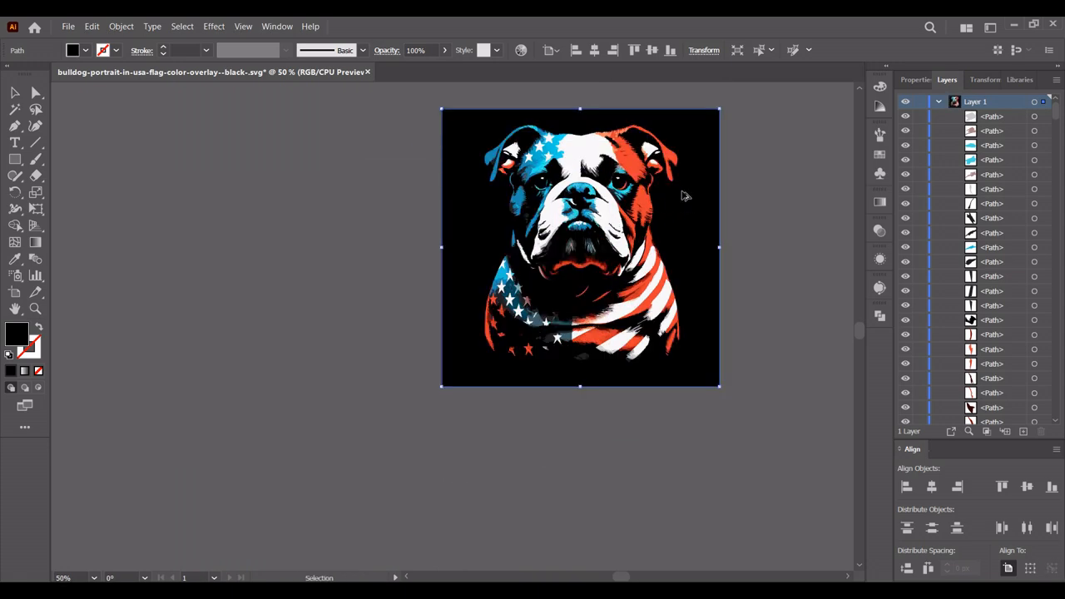
left_click_drag(679, 200, 346, 210)
scroll(603, 190, "up", 2)
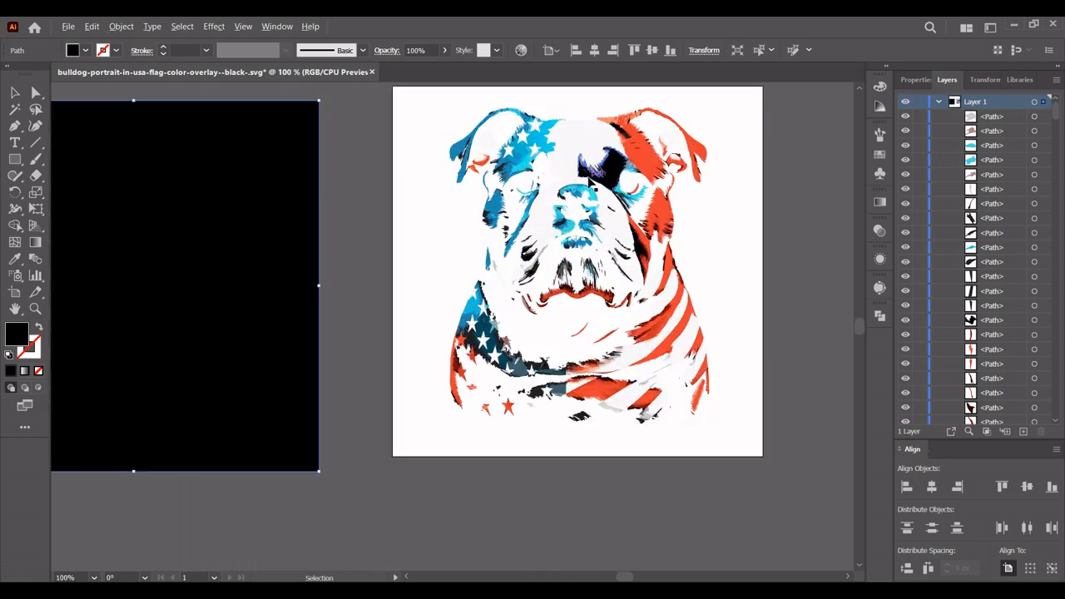
left_click(618, 204)
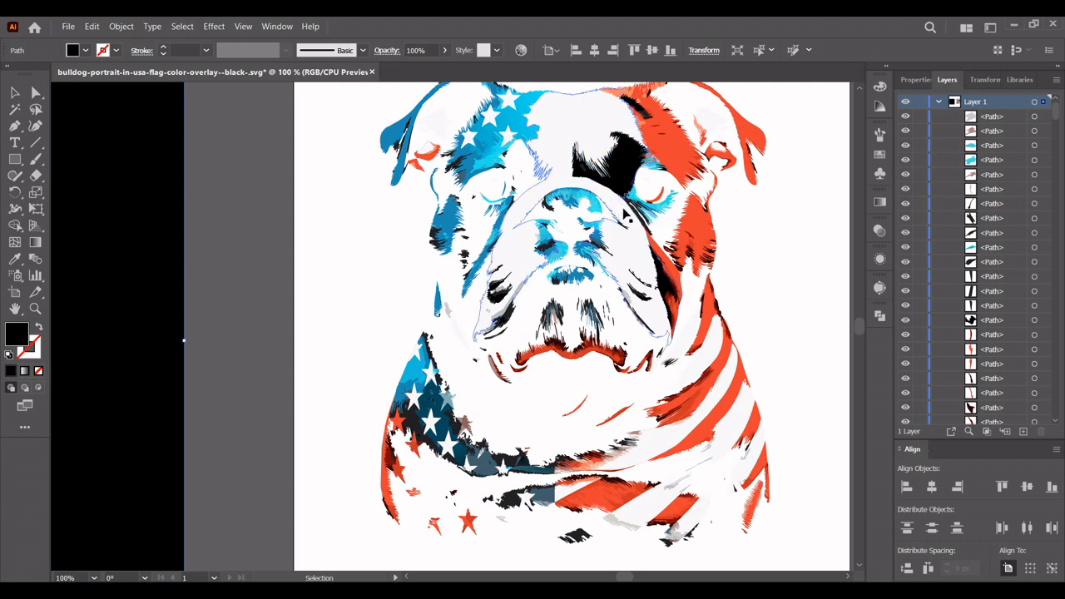
Step: Undo the black background square's move, and create a new 4500 × 5400 px CMYK document at 300 ppi
key("ctrl+z")
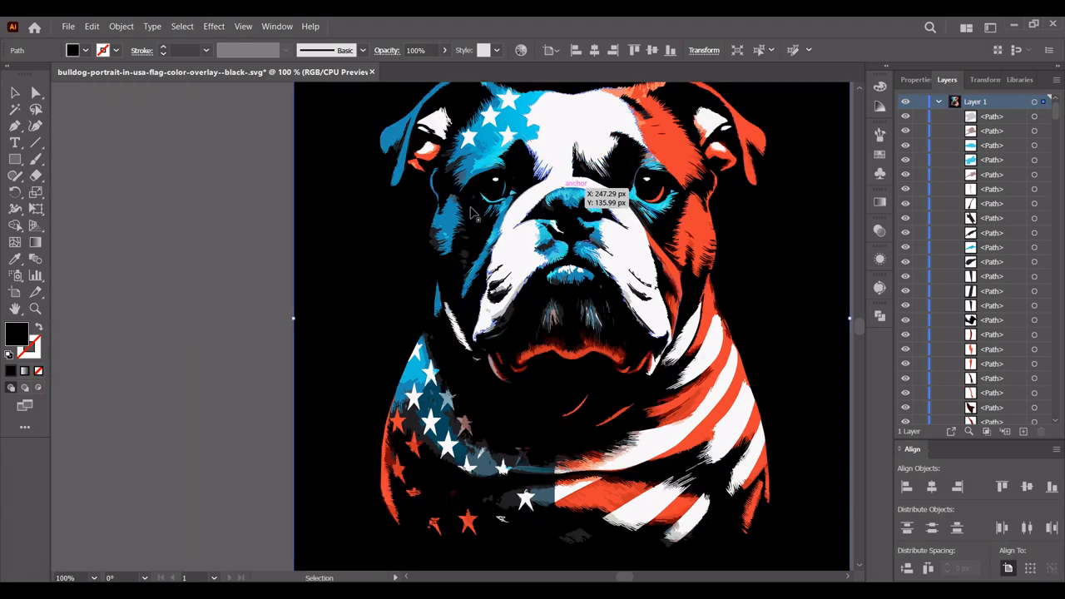
left_click(275, 252)
left_click(73, 28)
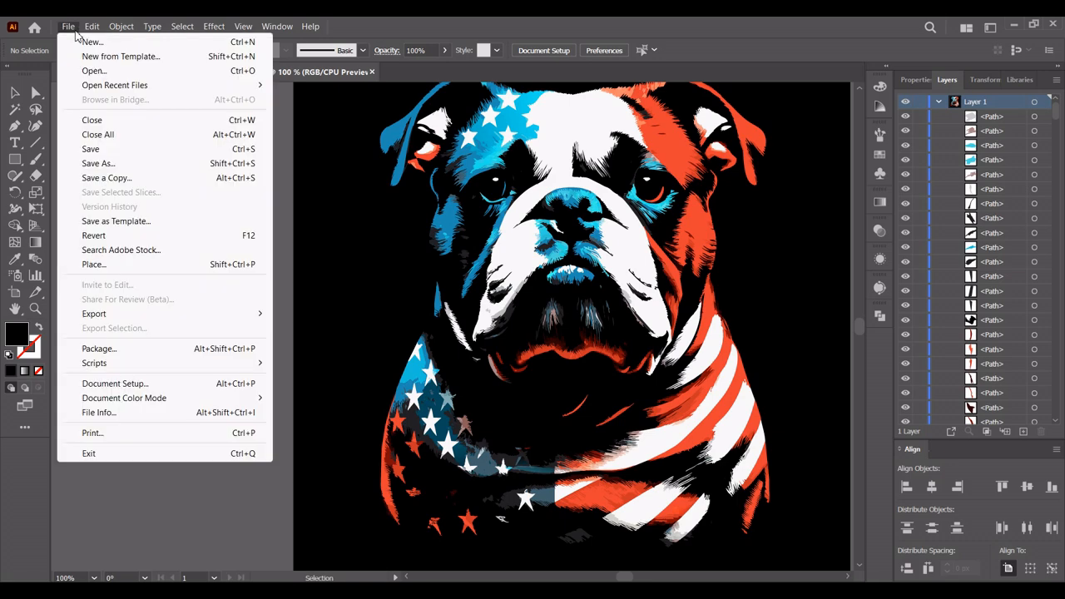
left_click(92, 42)
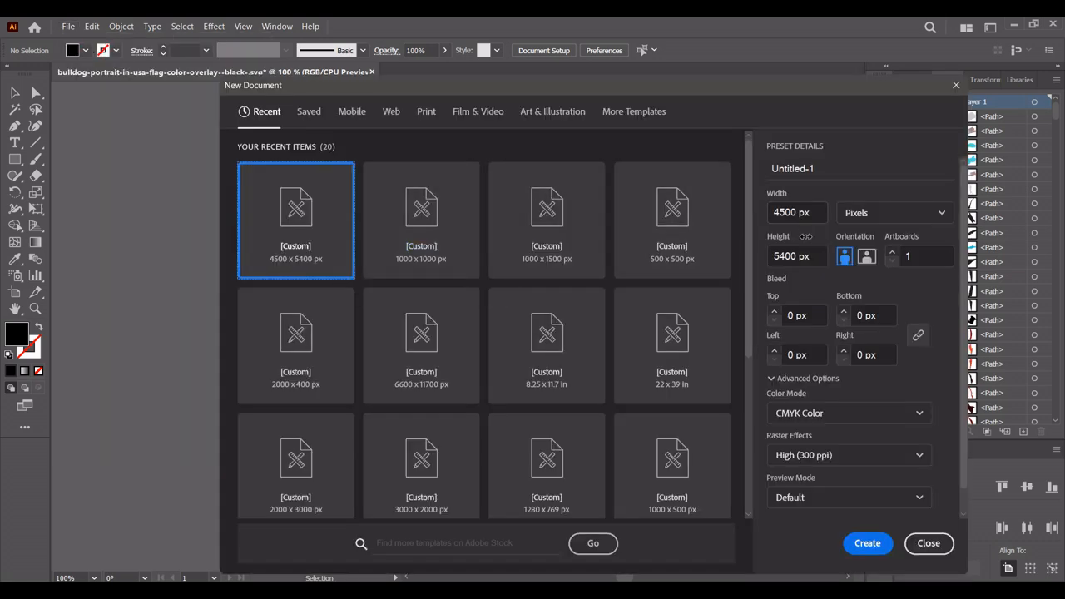
left_click(861, 546)
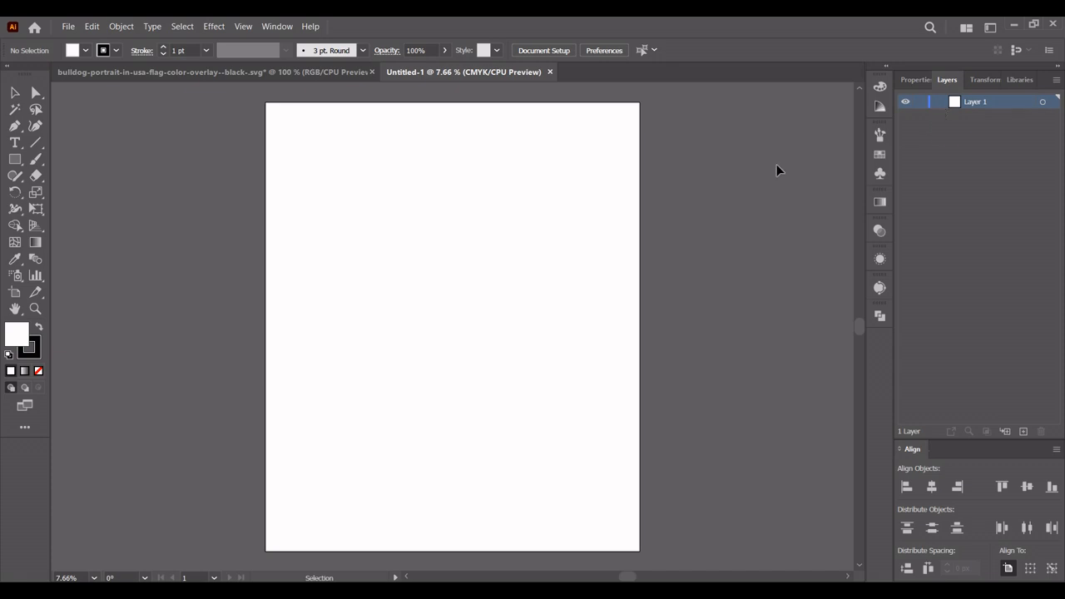
Step: Cover the whole artboard with a black-filled rectangle and lock it as the background
left_click(14, 161)
left_click(38, 327)
left_click_drag(263, 101, 640, 551)
left_click(920, 117)
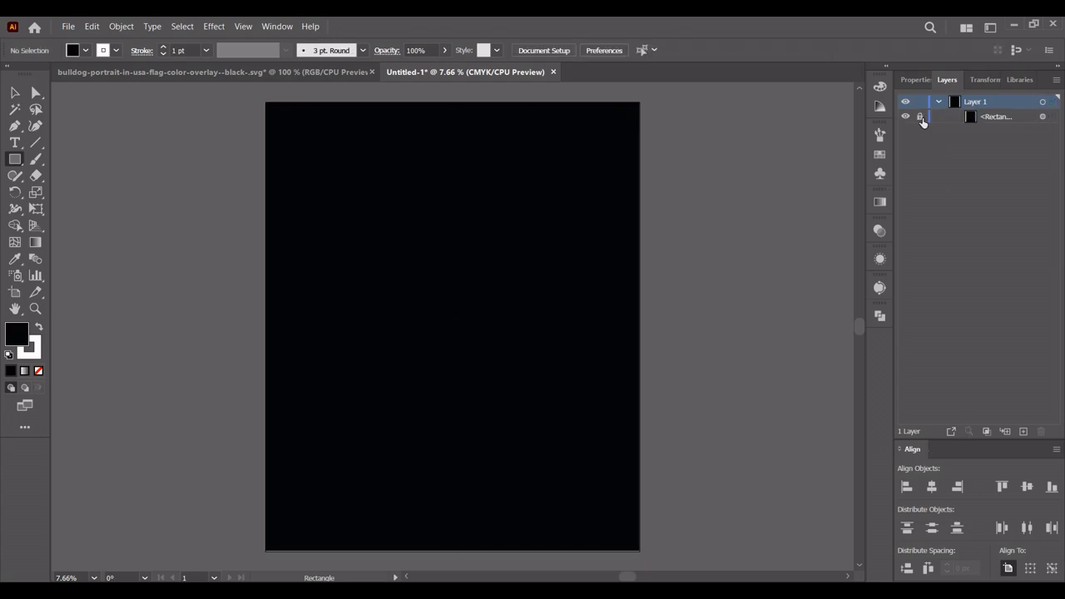
left_click(14, 93)
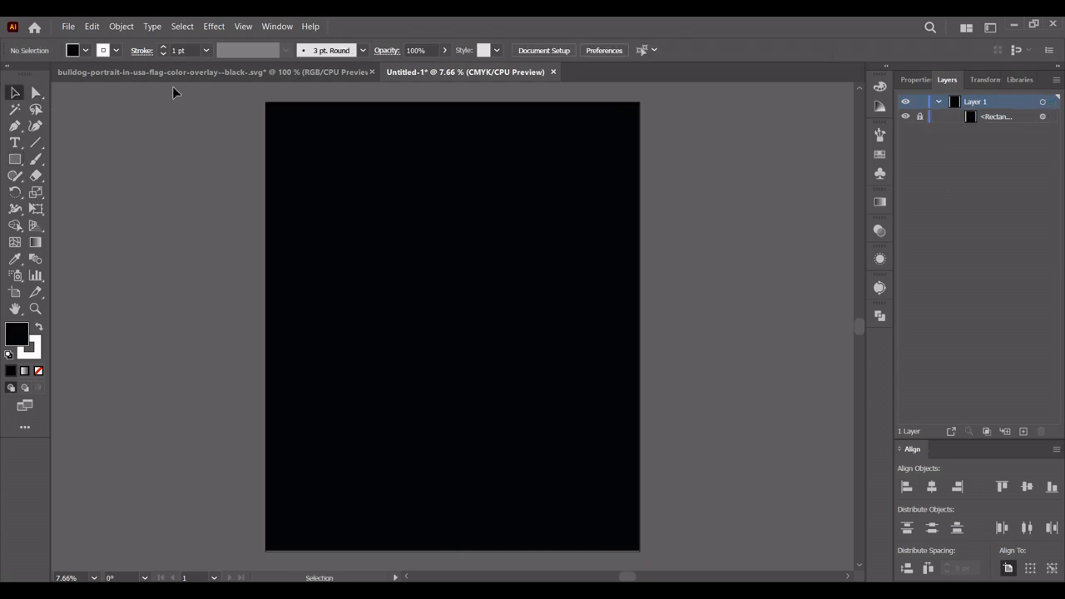
Step: In the bulldog SVG document, select the entire artwork and apply the Pathfinder Merge operation
left_click(221, 72)
key("ctrl+minus")
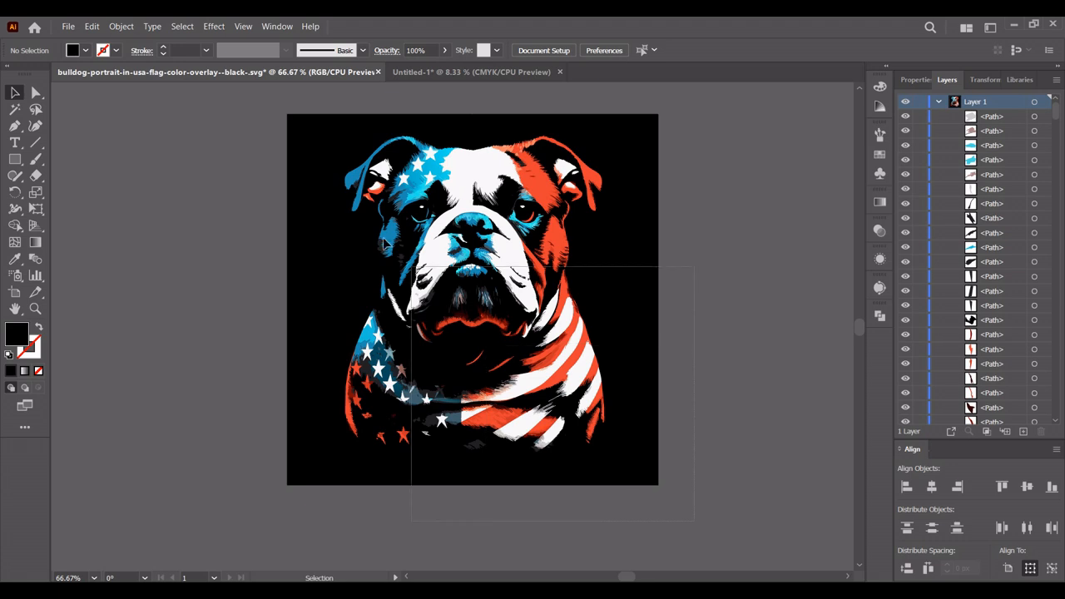
key("ctrl+a")
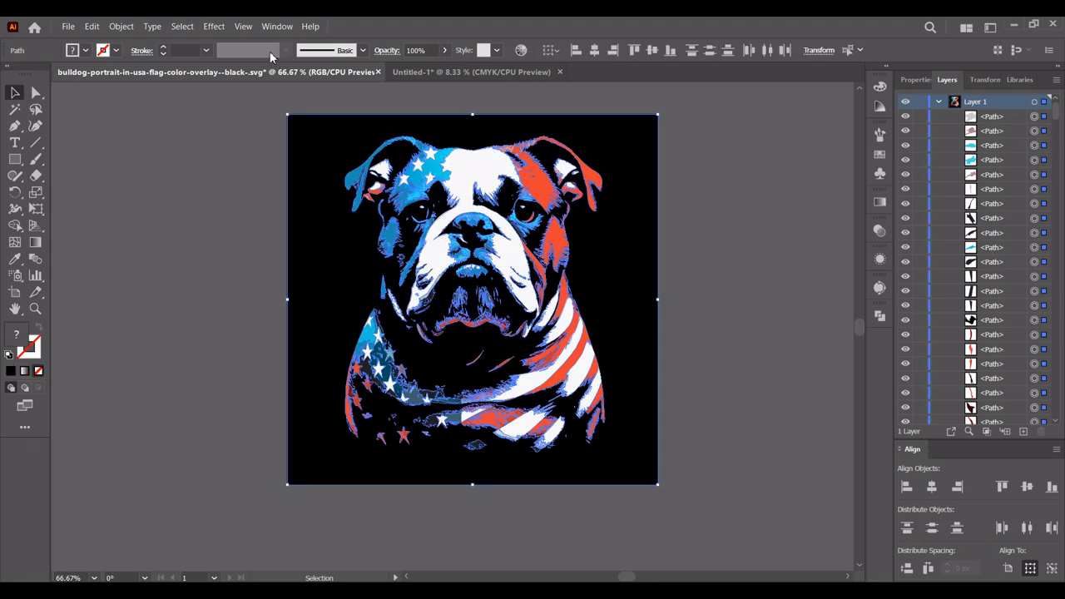
left_click(277, 26)
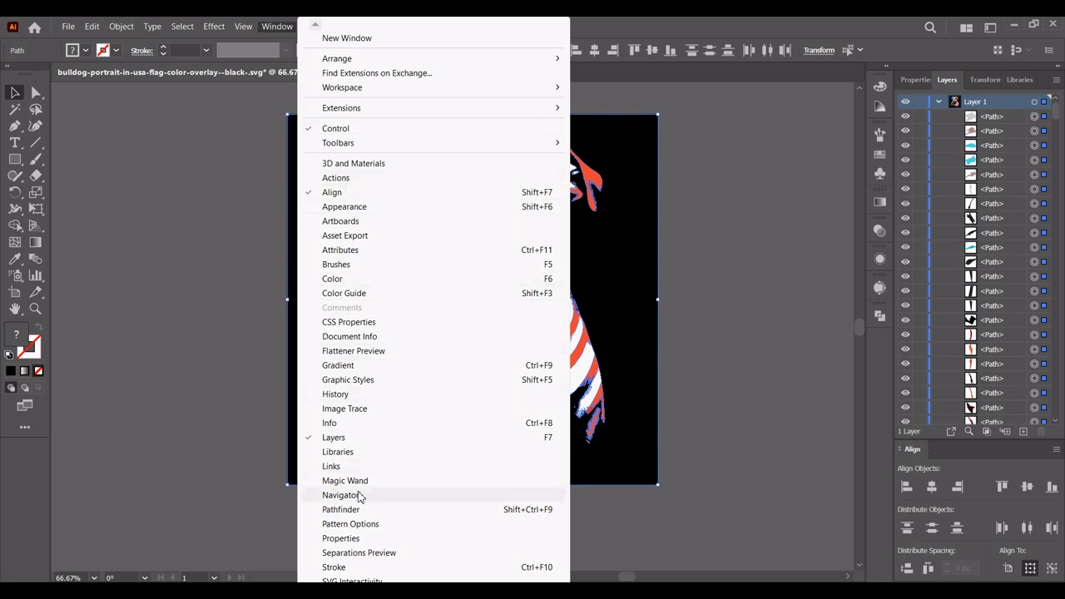
left_click(341, 509)
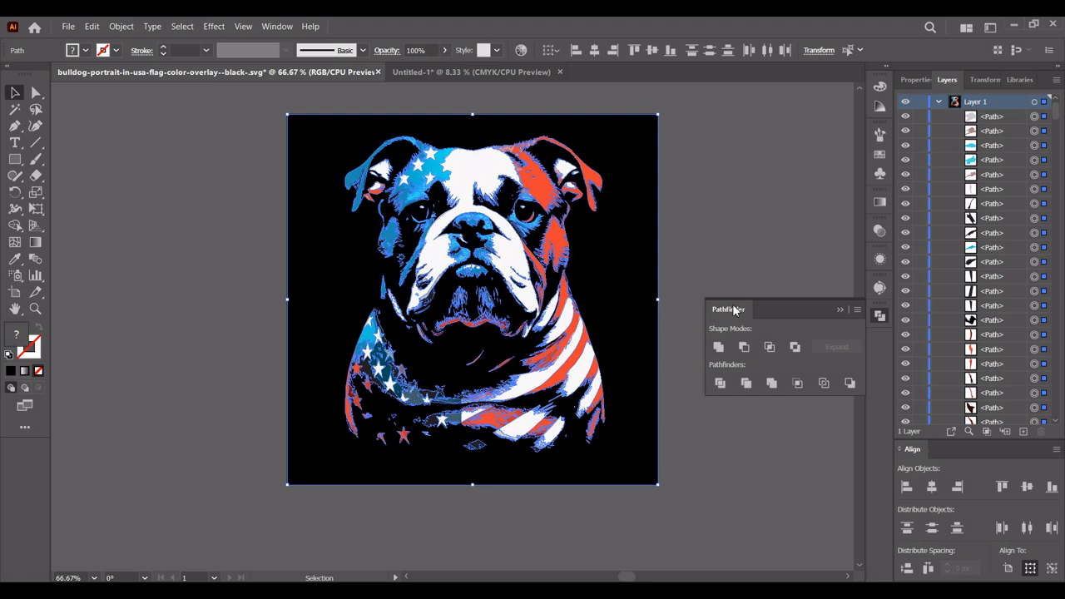
left_click(771, 383)
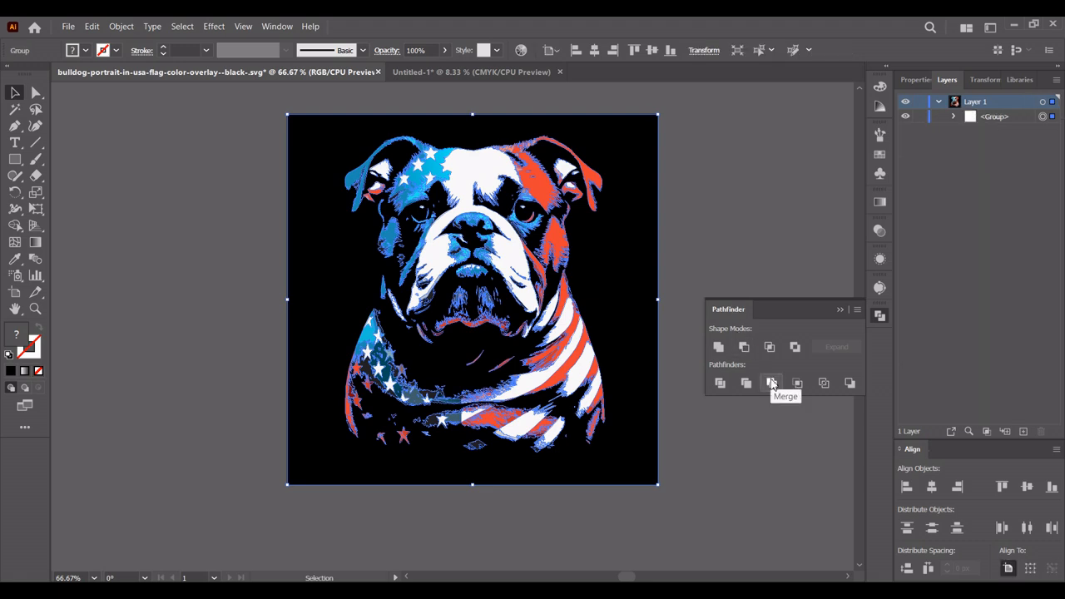
Step: Apply Pathfinder Divide to the bulldog group, then ungroup the artwork and deselect it
left_click(720, 384)
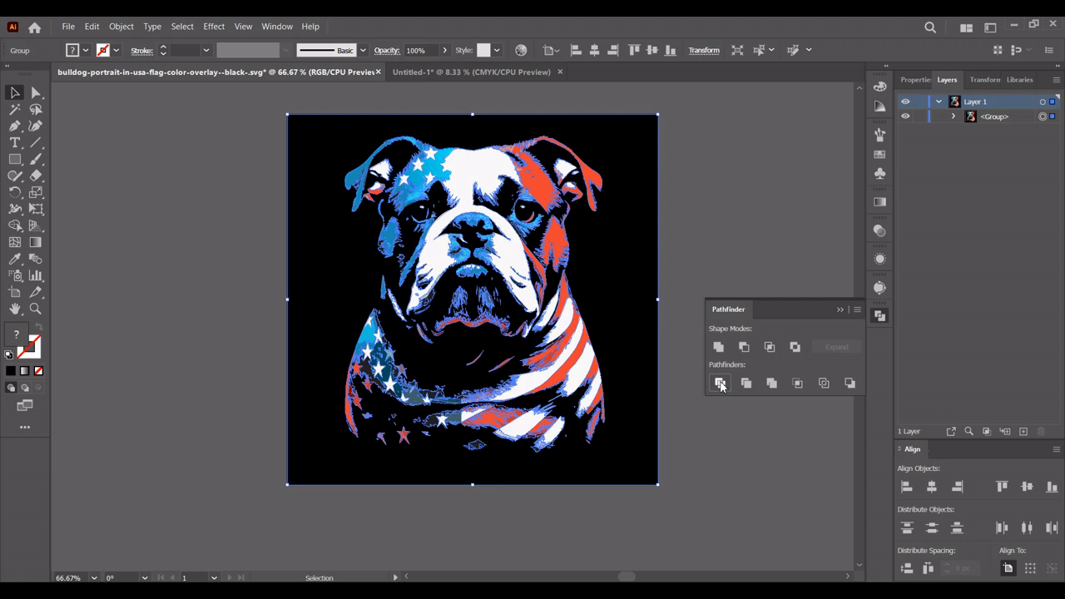
left_click(879, 316)
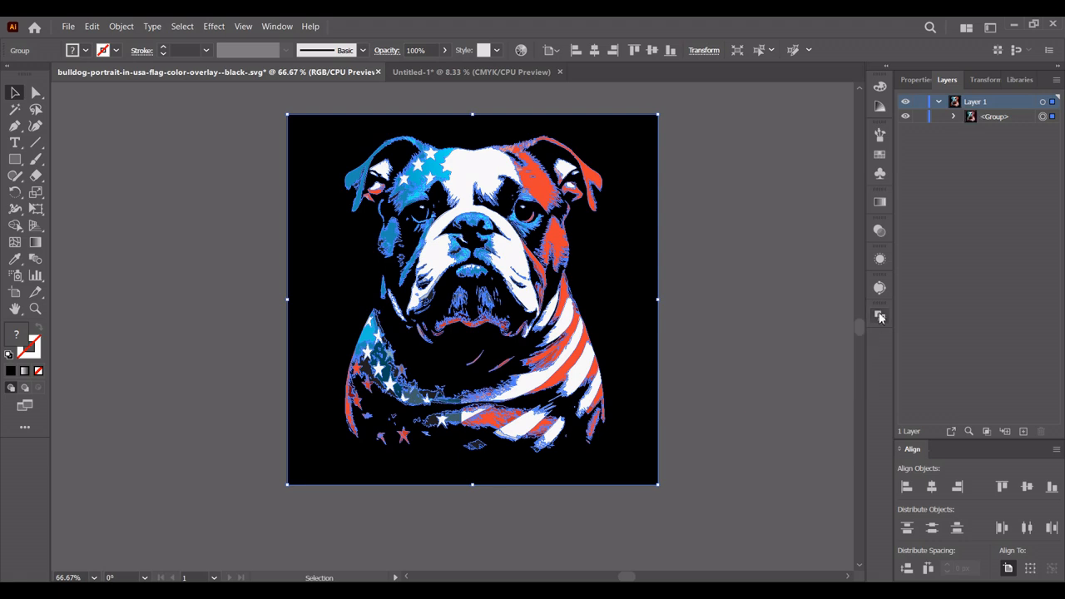
right_click(636, 218)
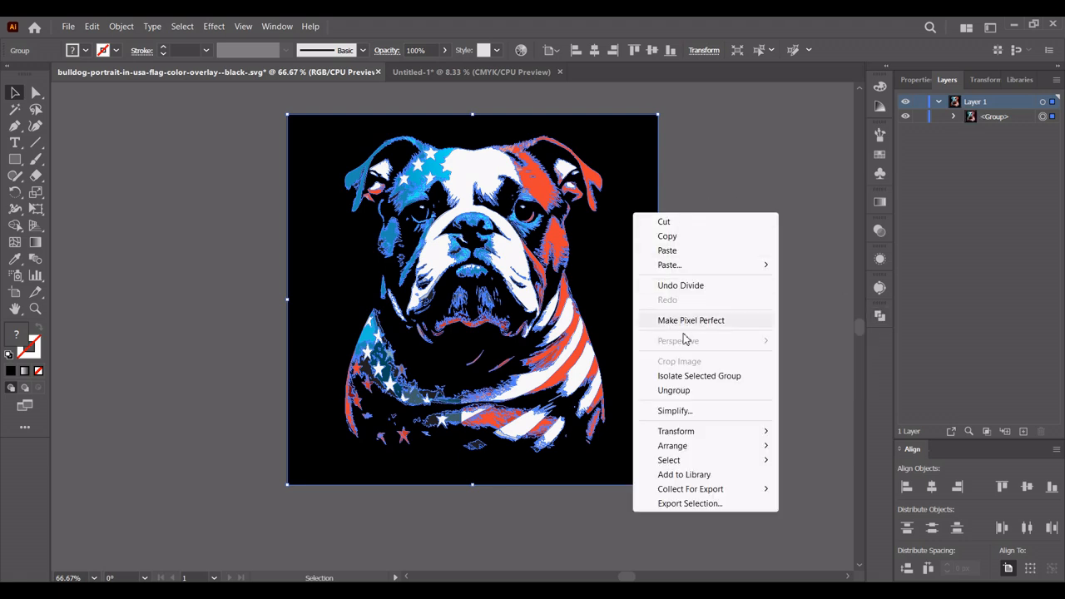
left_click(677, 389)
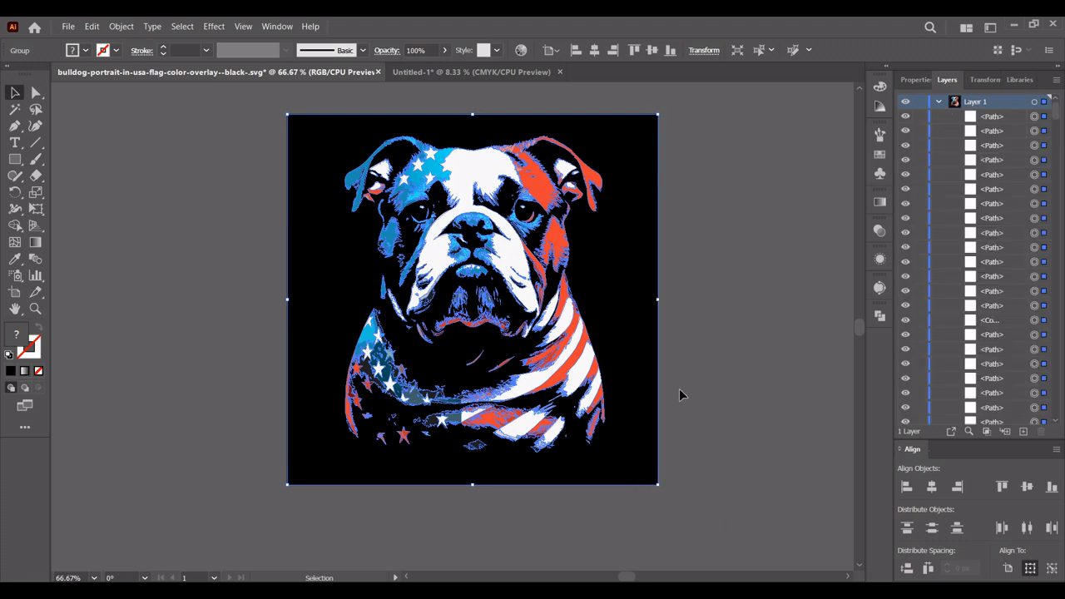
left_click(749, 271)
Step: Select all black areas of the bulldog artwork with the Magic Wand and clear them
left_click(18, 115)
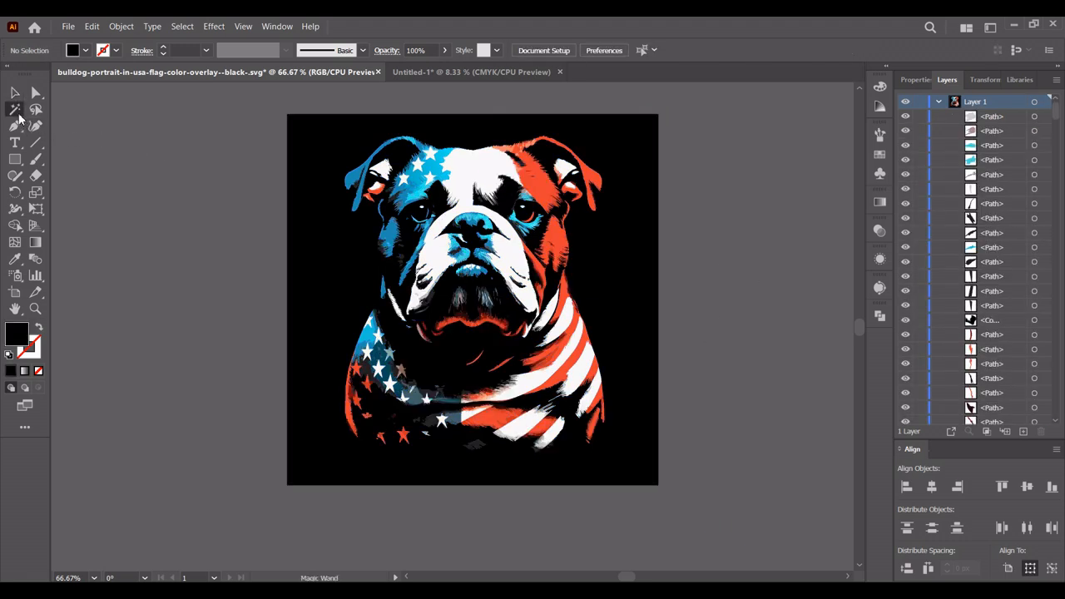
left_click(308, 204)
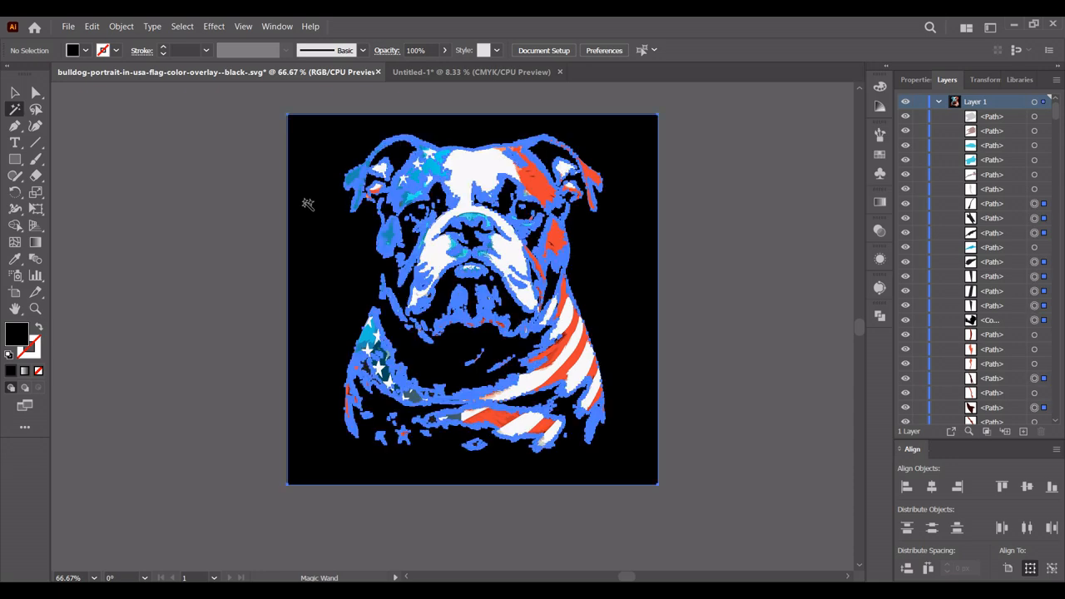
left_click(92, 27)
left_click(99, 195)
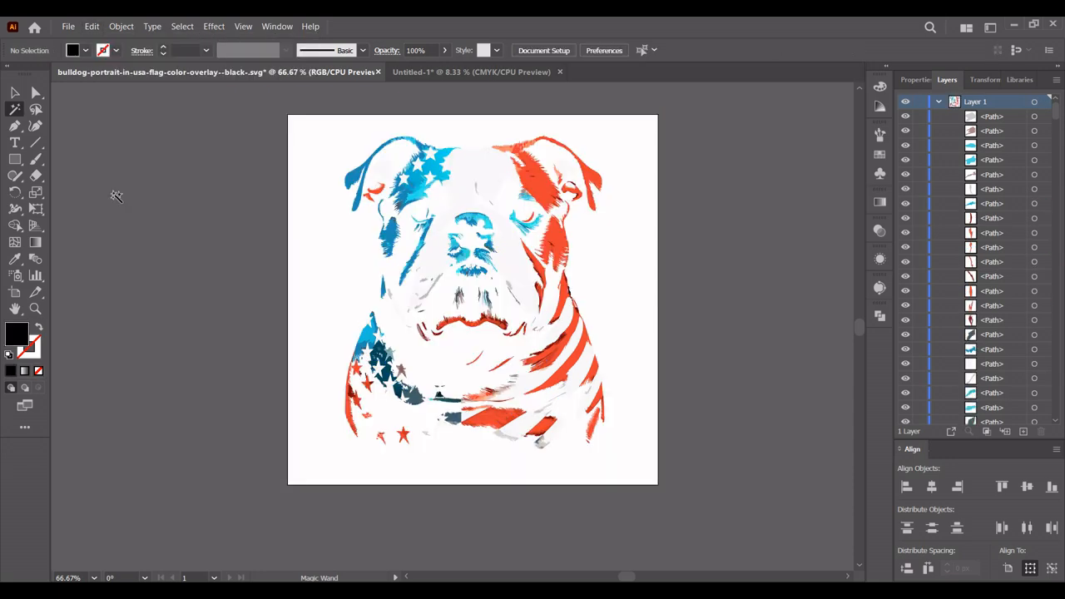
Step: Select all the remaining coloured and white bulldog shapes and group them
left_click(15, 92)
left_click_drag(727, 531, 276, 109)
right_click(412, 184)
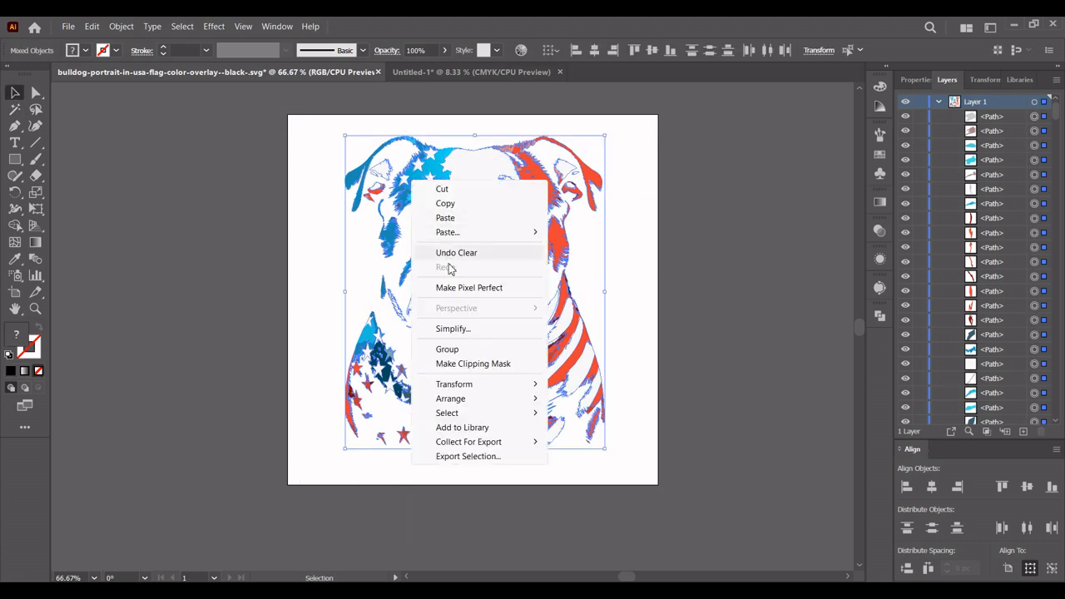
left_click(450, 349)
Step: Cut the bulldog group from the SVG document and paste it into the Untitled-1 document over the black background
right_click(426, 166)
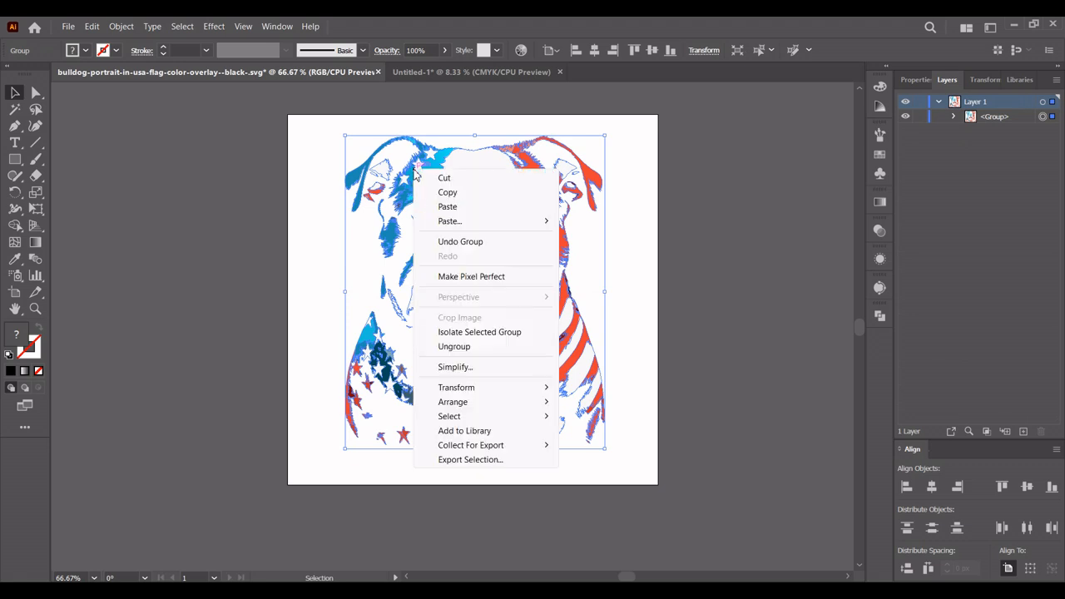
left_click(427, 175)
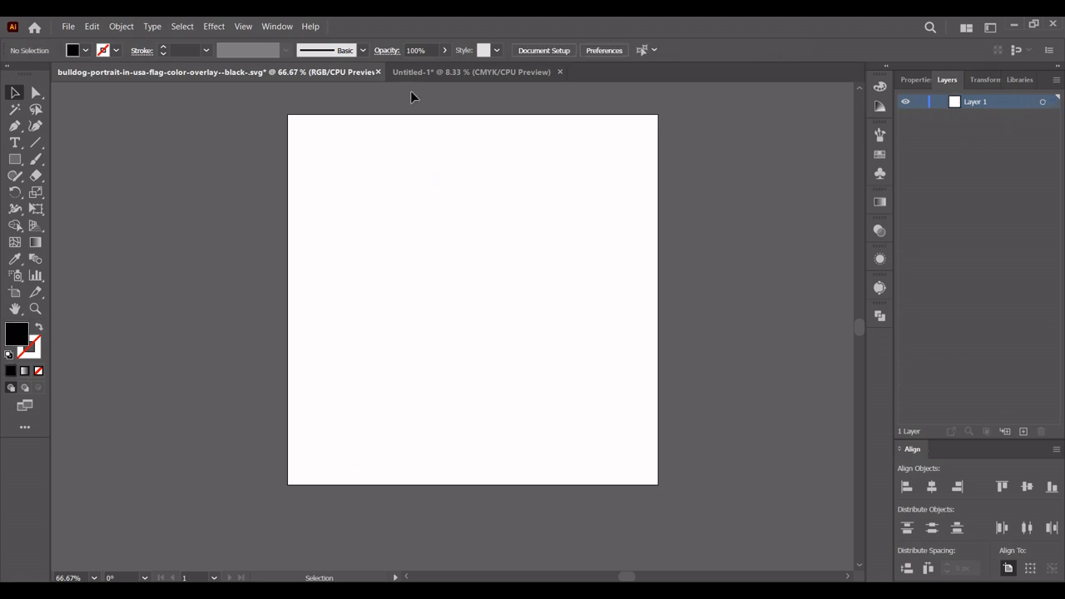
left_click(430, 73)
right_click(416, 172)
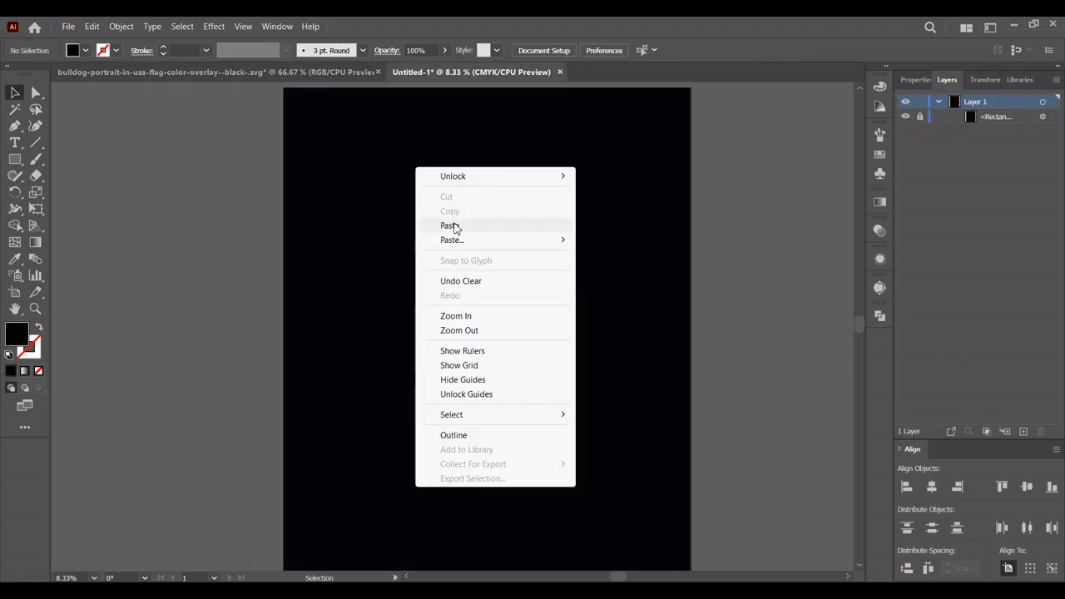
left_click(451, 226)
Step: Centre the pasted bulldog horizontally and vertically on the artboard and enlarge it proportionally to fill most of the artboard
left_click(594, 49)
left_click(652, 50)
left_click_drag(489, 308, 505, 120)
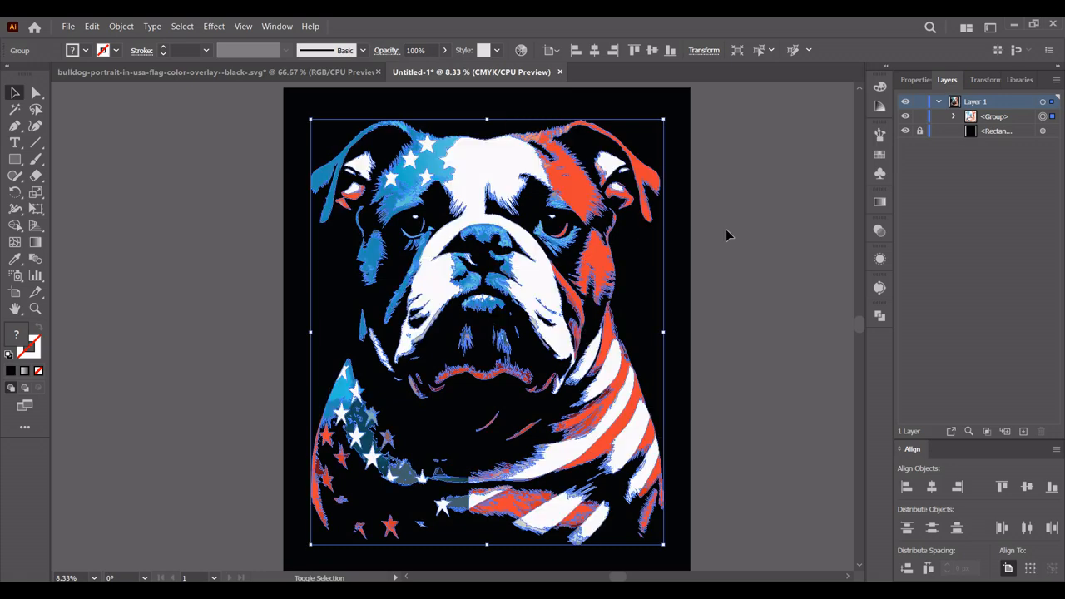
left_click(727, 235)
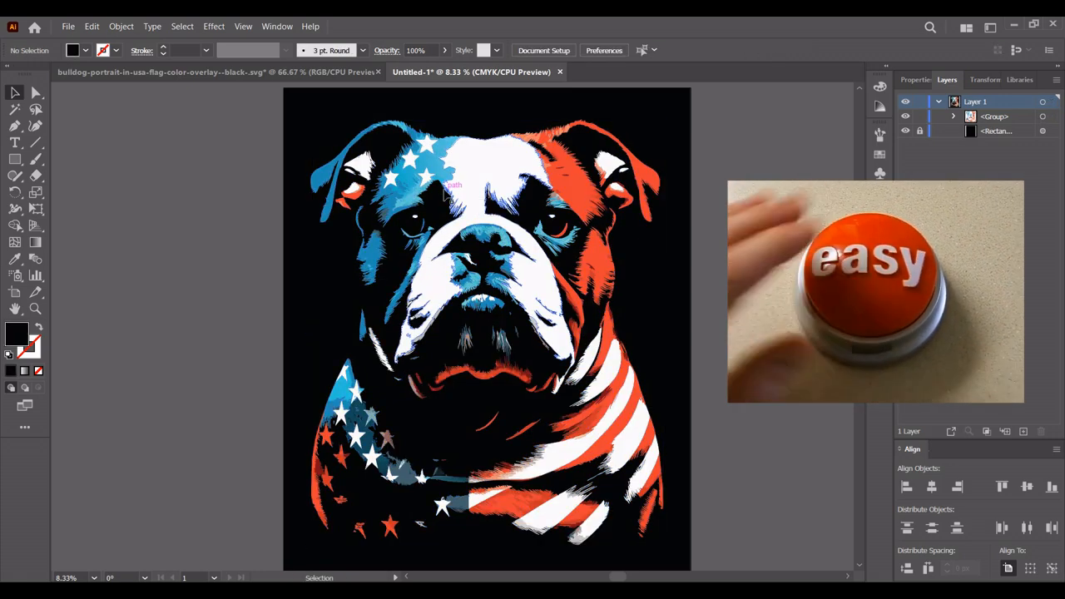
Step: Examine the enlarged bulldog's star and fur edges up close, and its overall placement on the black background
scroll(444, 192, "up", 2)
scroll(424, 170, "up", 3)
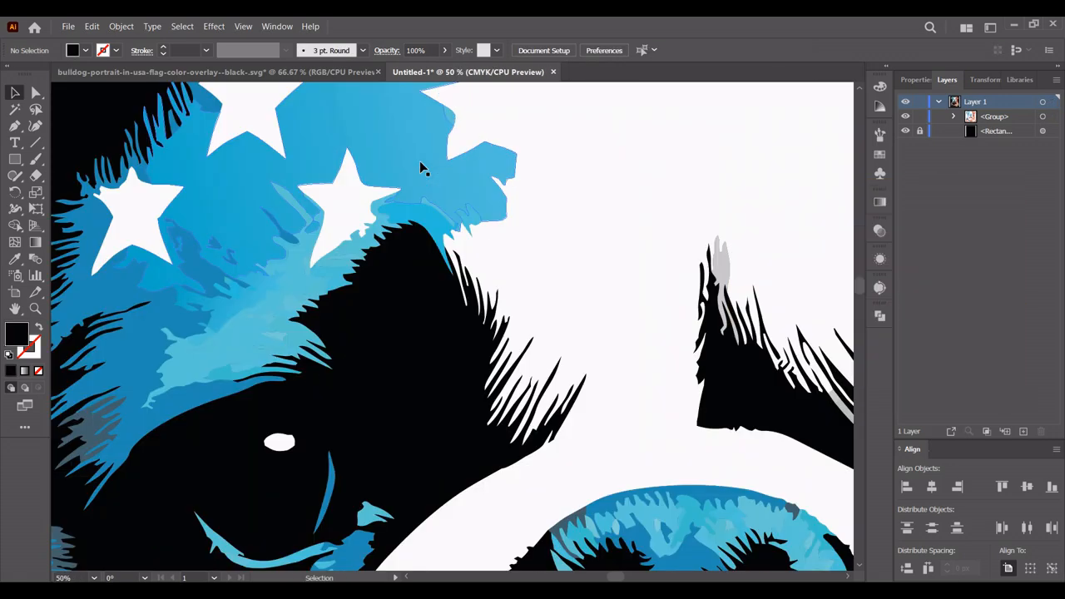
scroll(420, 168, "down", 6)
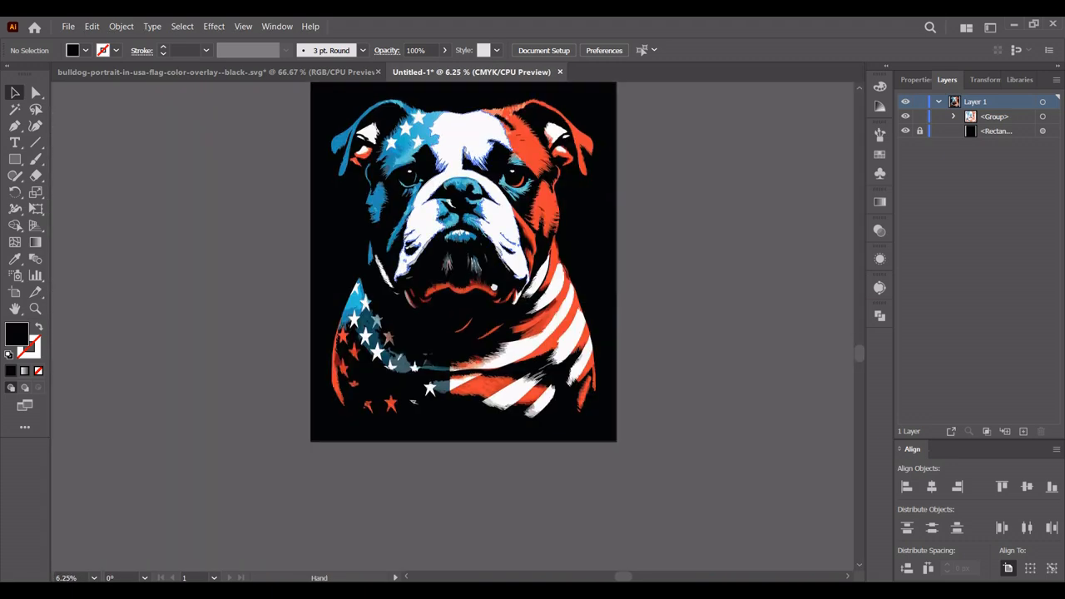
scroll(414, 359, "up", 2)
scroll(412, 361, "down", 1)
left_click_drag(532, 256, 550, 358)
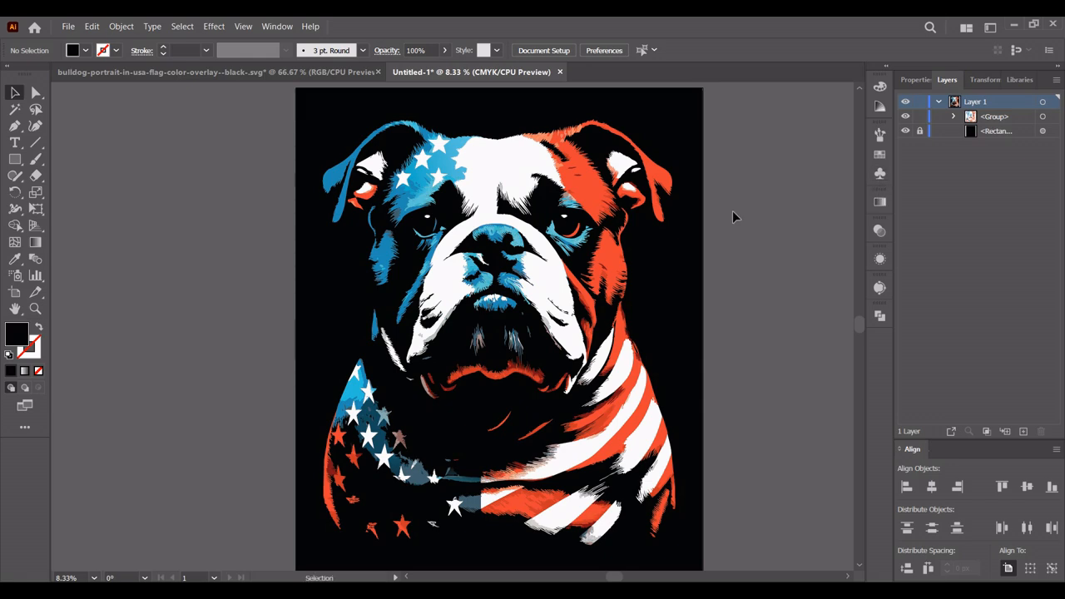
left_click_drag(731, 212, 723, 215)
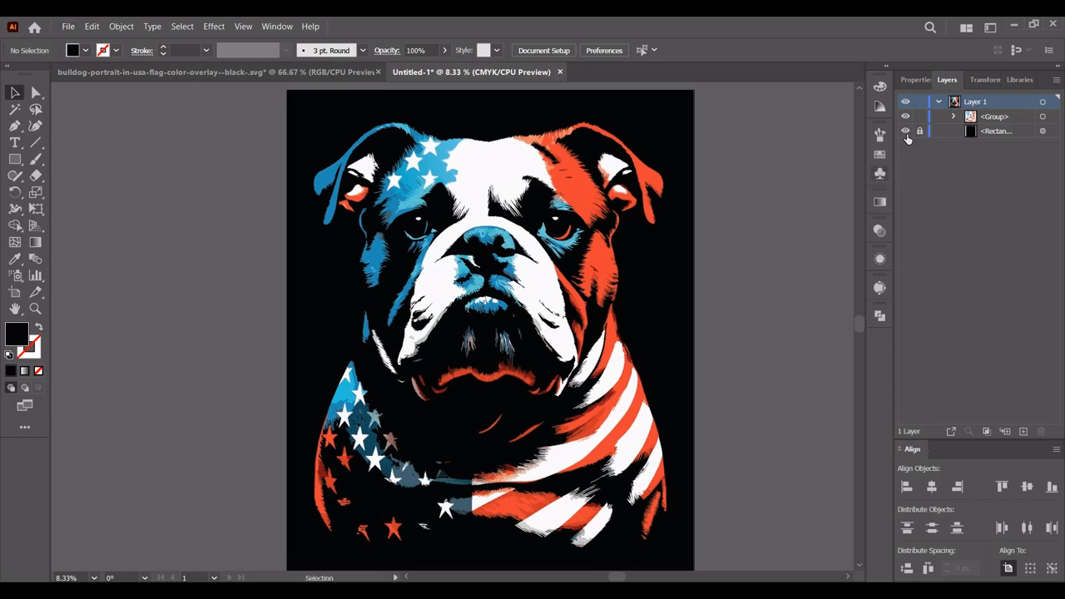
Step: Hide the black background rectangle and export the bulldog with Save for Web as a transparent 4500 × 5400 px PNG-24
left_click(906, 131)
left_click(74, 29)
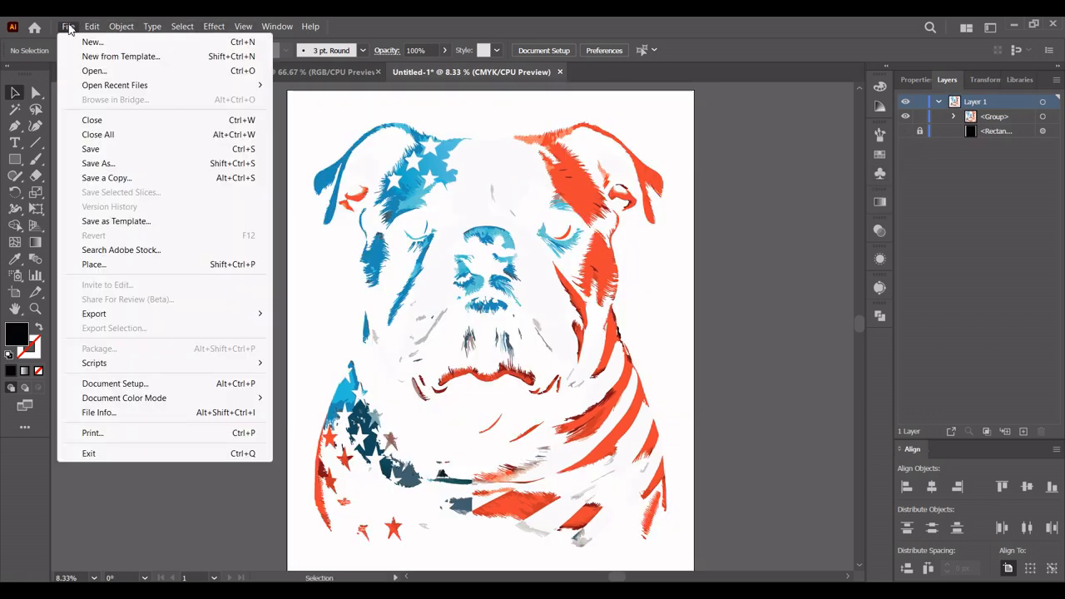
mouse_move(192, 316)
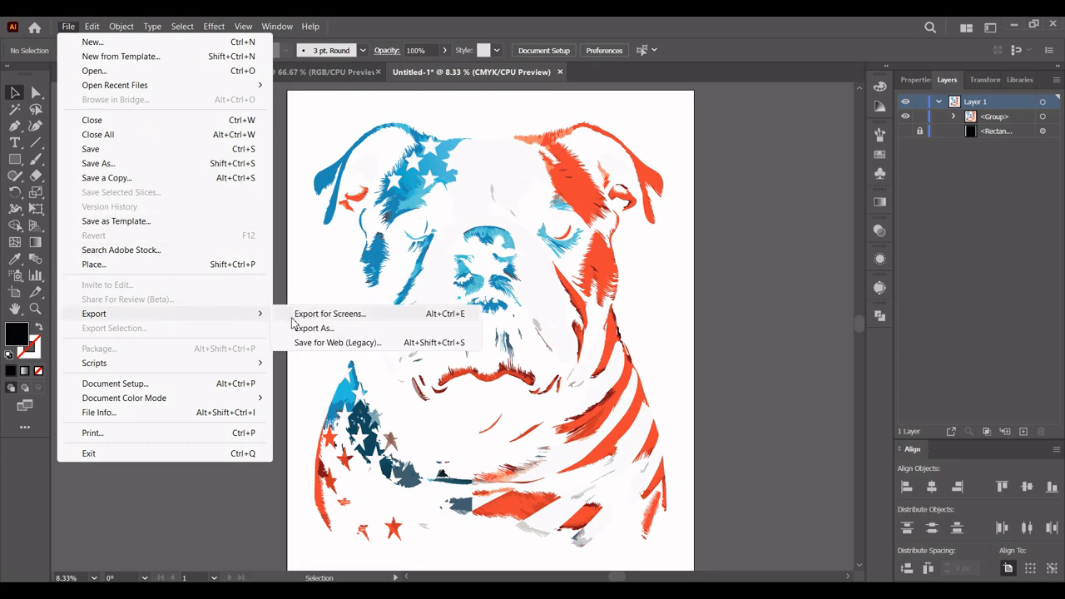
left_click(313, 342)
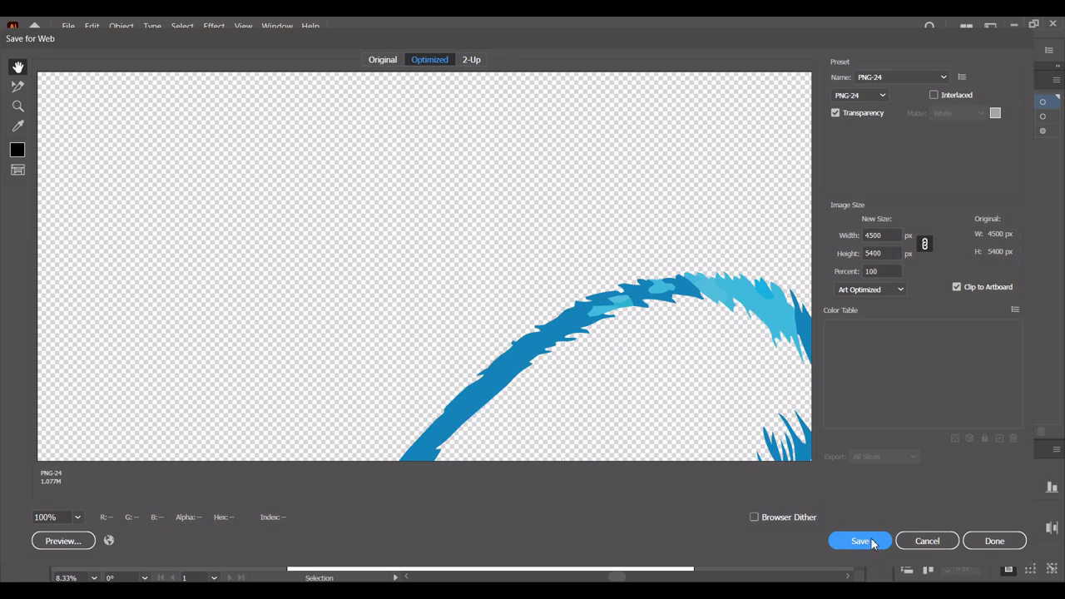
left_click(870, 538)
left_click(859, 543)
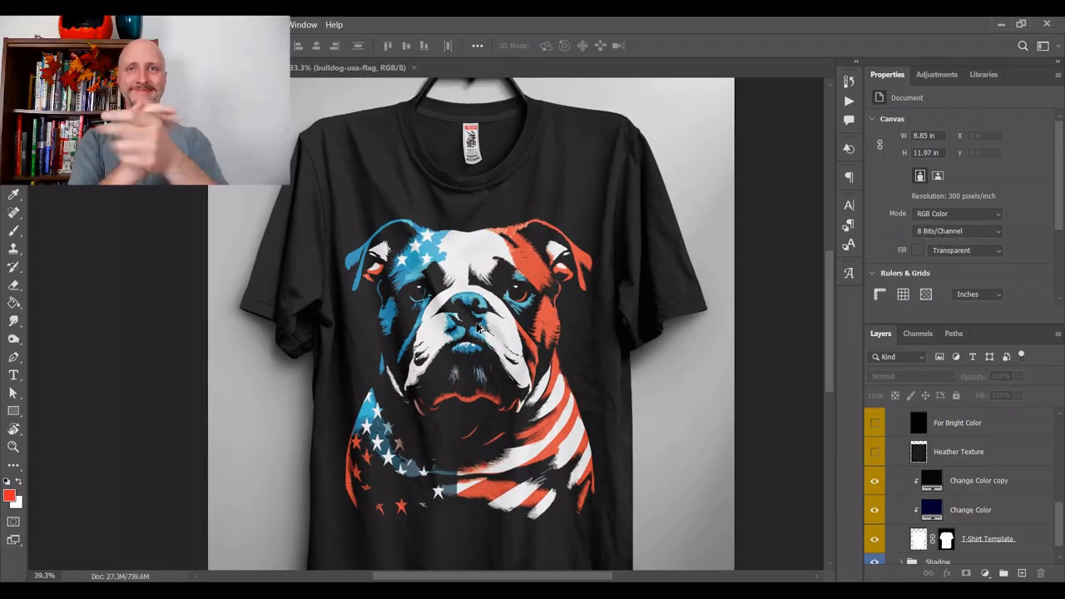
Step: In Photoshop, examine the bulldog design's face and chest details on the black T-shirt mockup
scroll(485, 310, "up", 3)
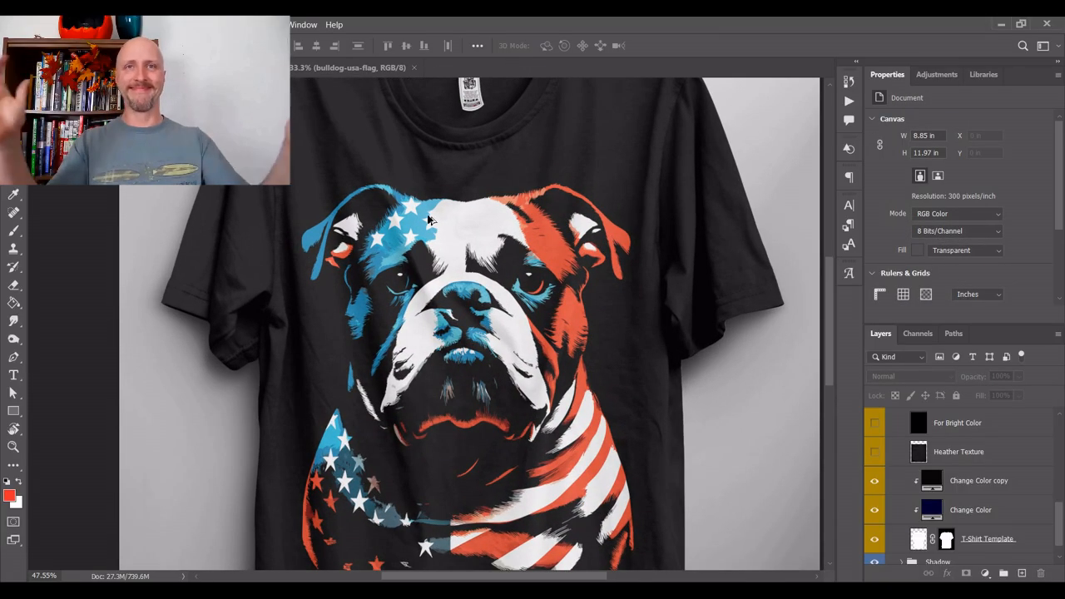
scroll(435, 226, "up", 5)
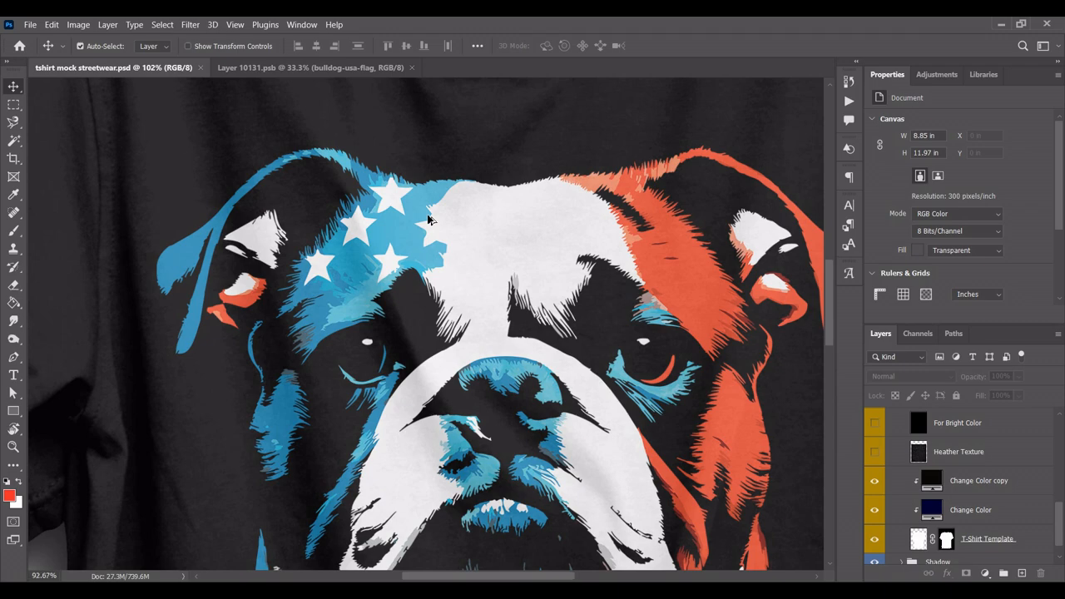
scroll(456, 245, "down", 4)
left_click_drag(577, 433, 548, 288)
scroll(543, 244, "down", 5)
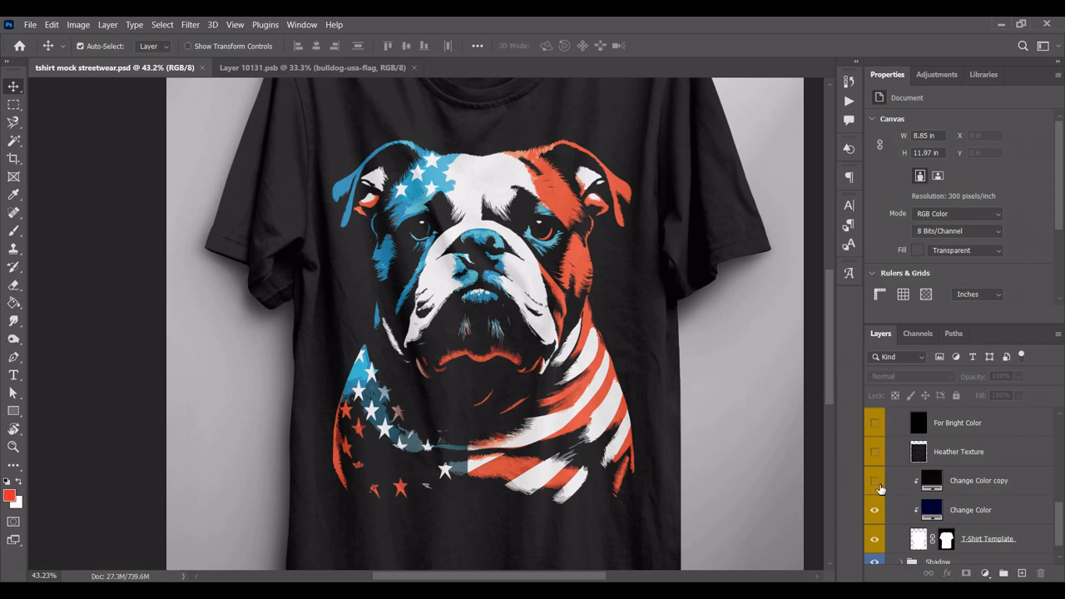
Step: Hide the Change Color copy layer to preview the design on the navy T-shirt, and examine the bulldog's face up close
scroll(880, 486, "down", 1)
left_click(684, 334)
scroll(566, 225, "up", 4)
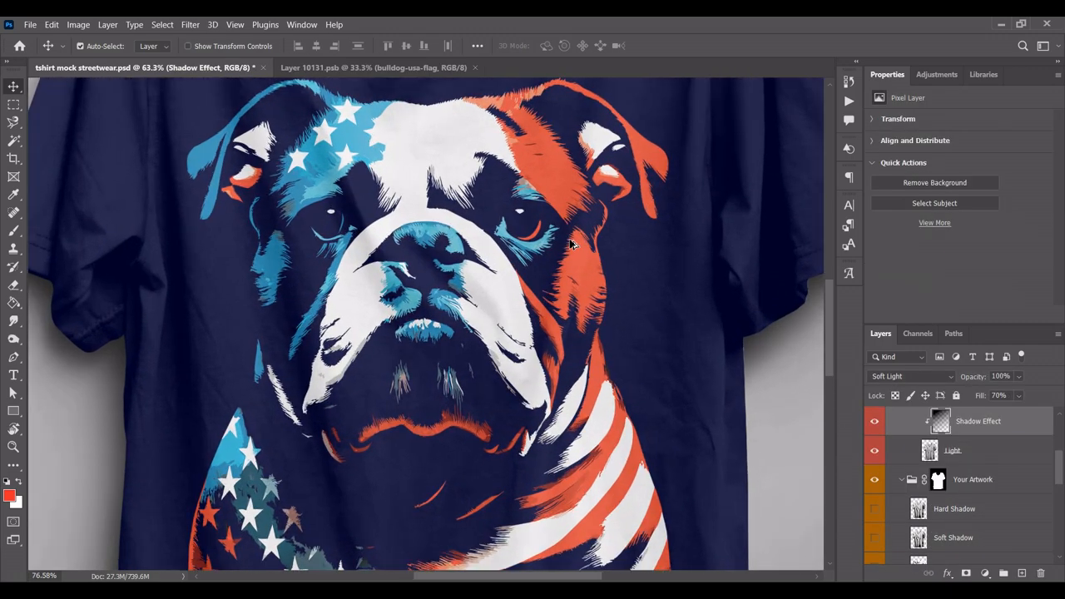
scroll(571, 243, "down", 3)
scroll(572, 244, "down", 1)
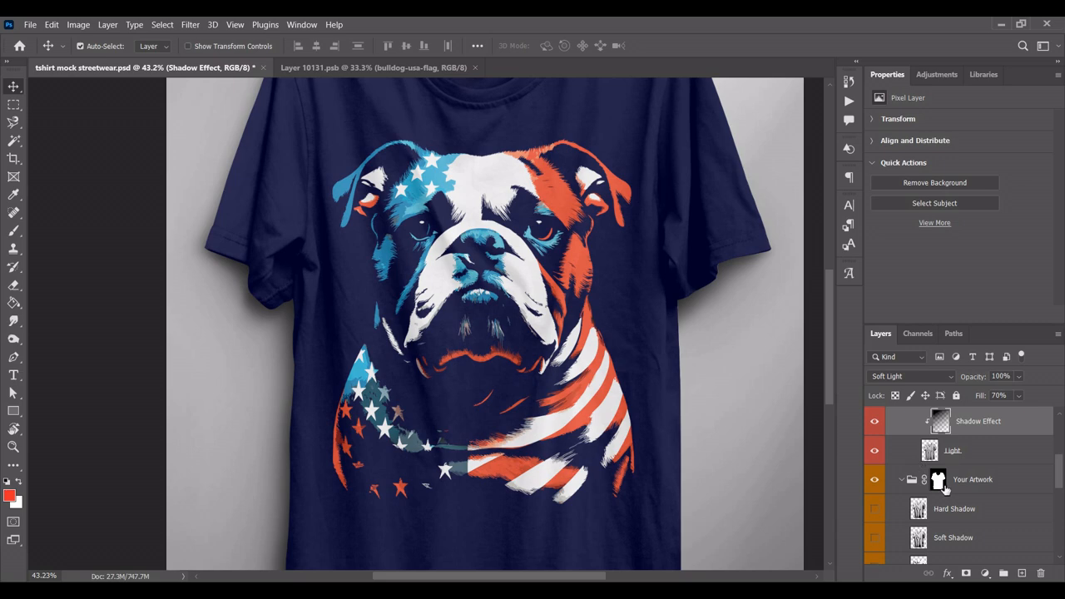
Step: Show the Change Color copy layer to switch the T-shirt back to black, and review the whole bulldog design on it
scroll(945, 489, "down", 6)
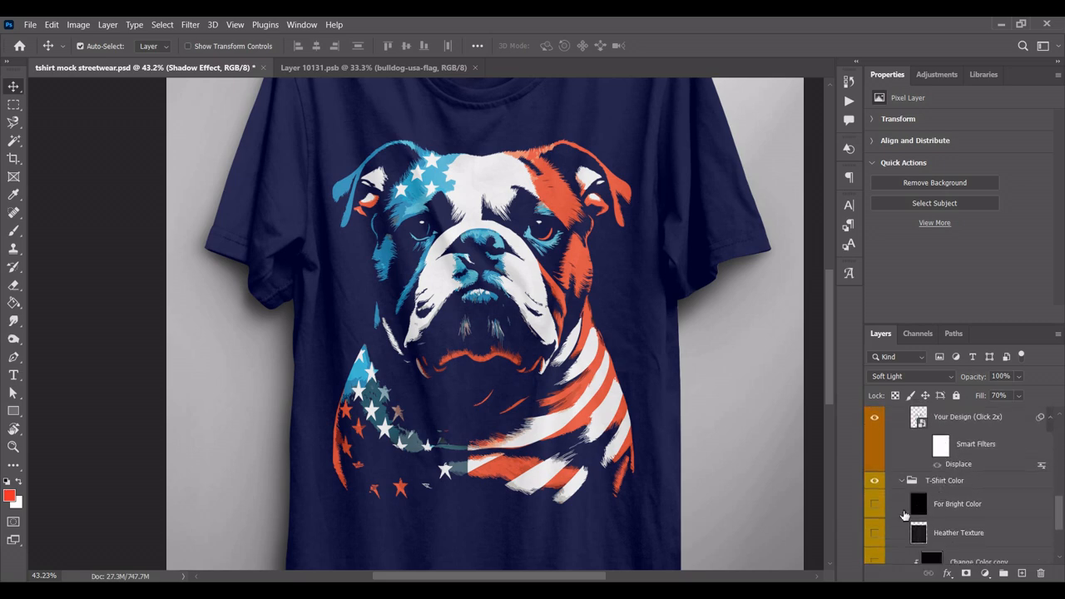
scroll(900, 504, "down", 3)
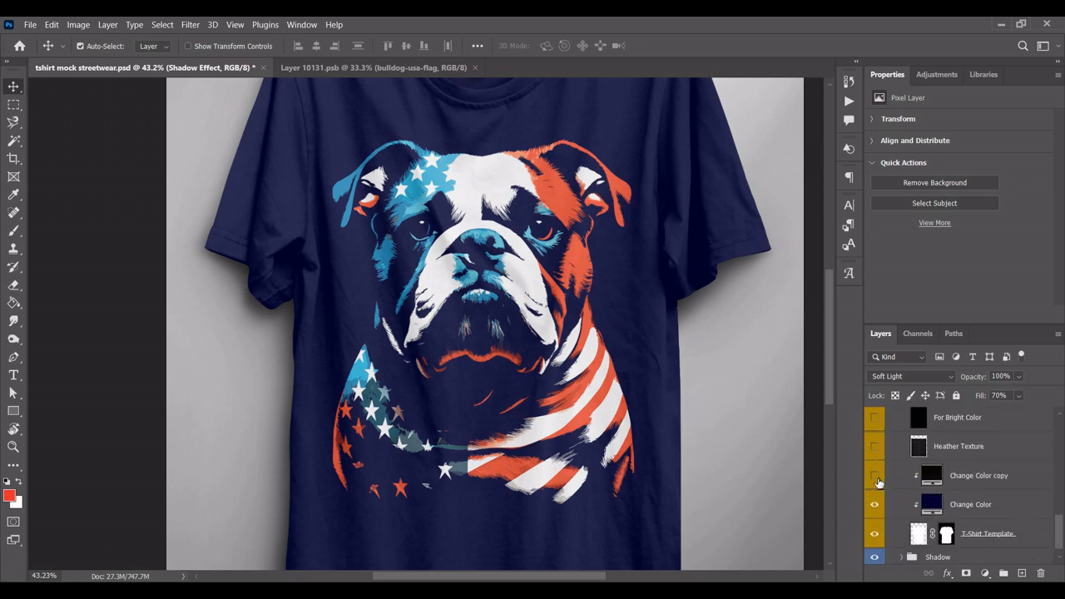
left_click_drag(761, 407, 724, 423)
scroll(730, 428, "down", 3)
scroll(729, 427, "up", 1)
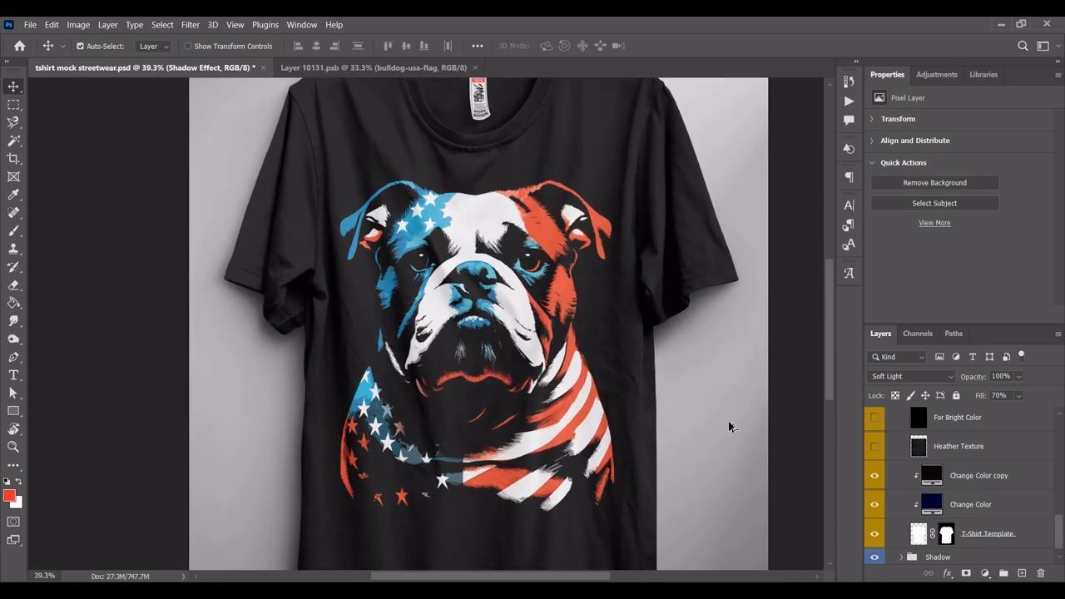
scroll(697, 402, "up", 1)
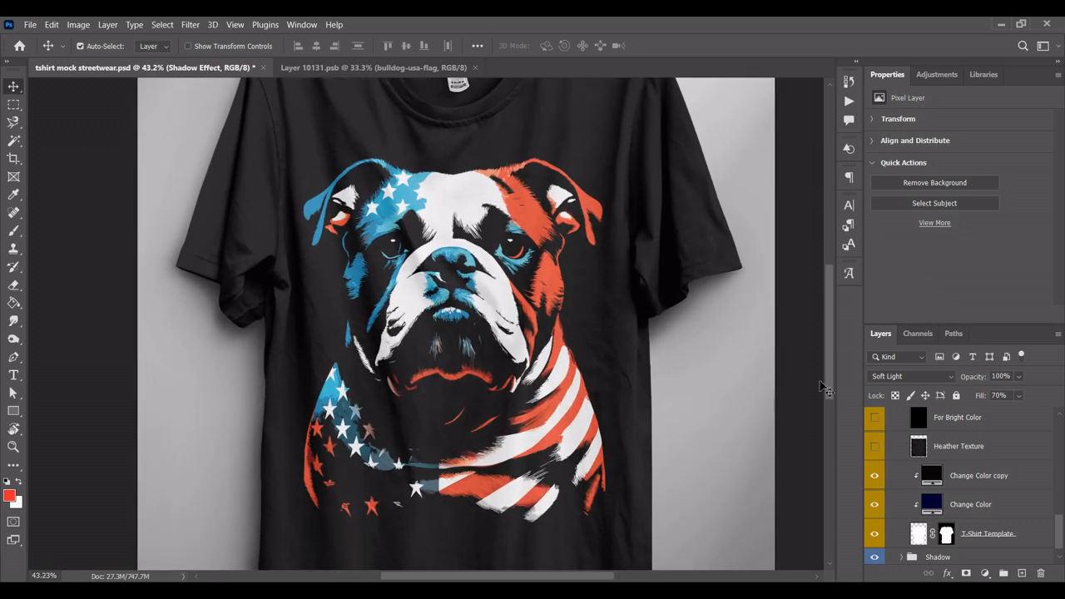